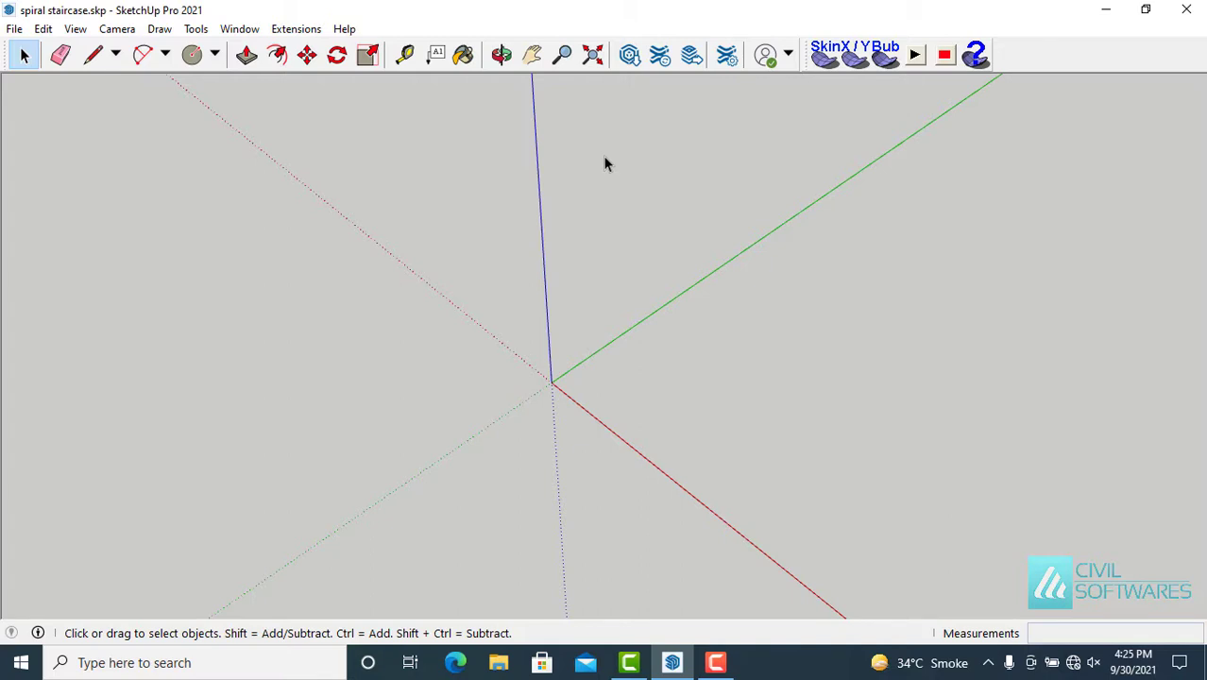
Draw a 14-sided circle with a 4' radius centred on the origin.
key("shift+z")
left_click(192, 56)
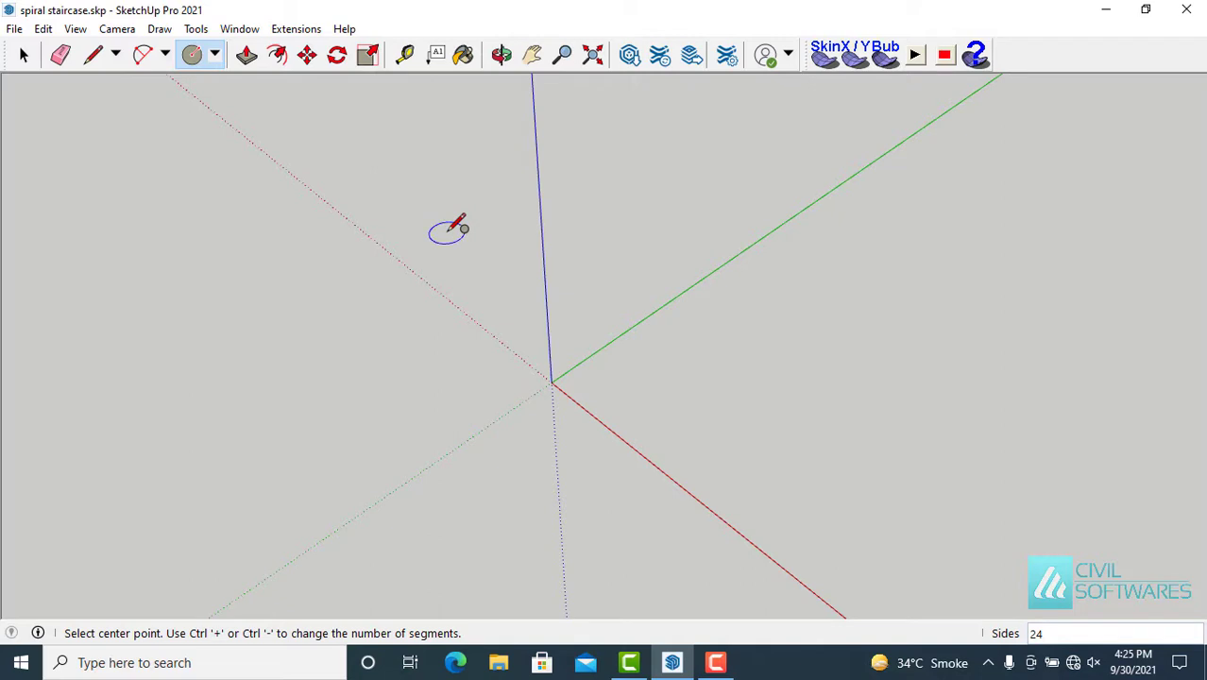
type("14")
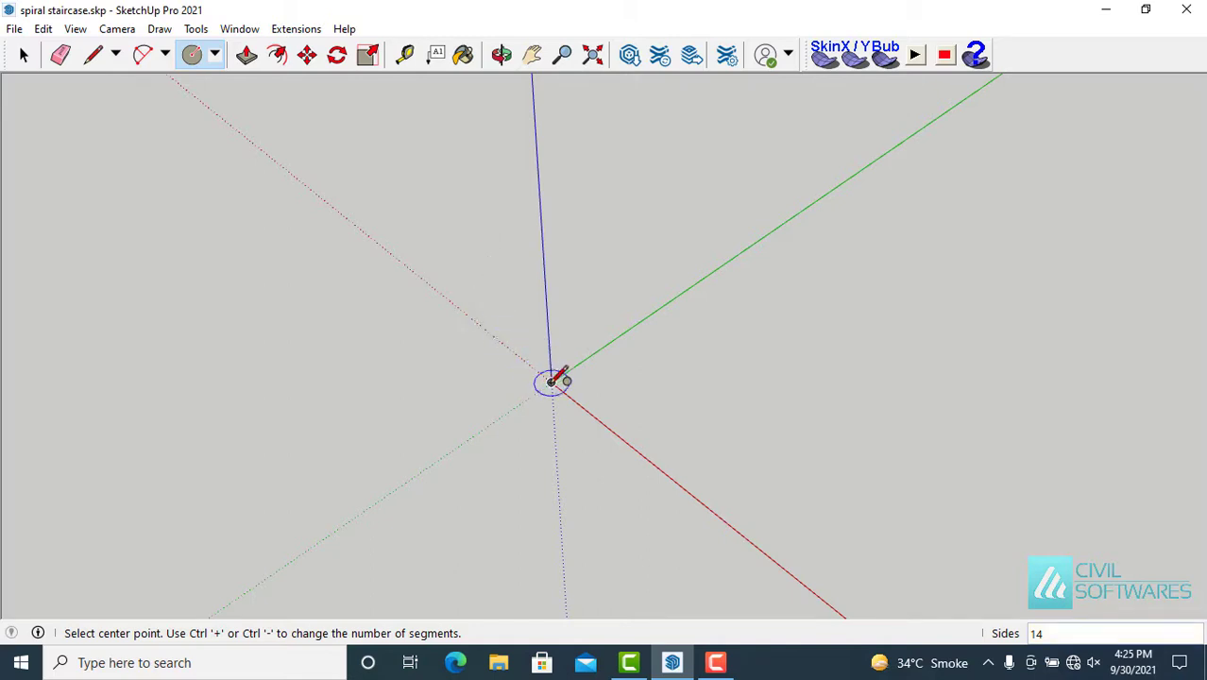
left_click(551, 382)
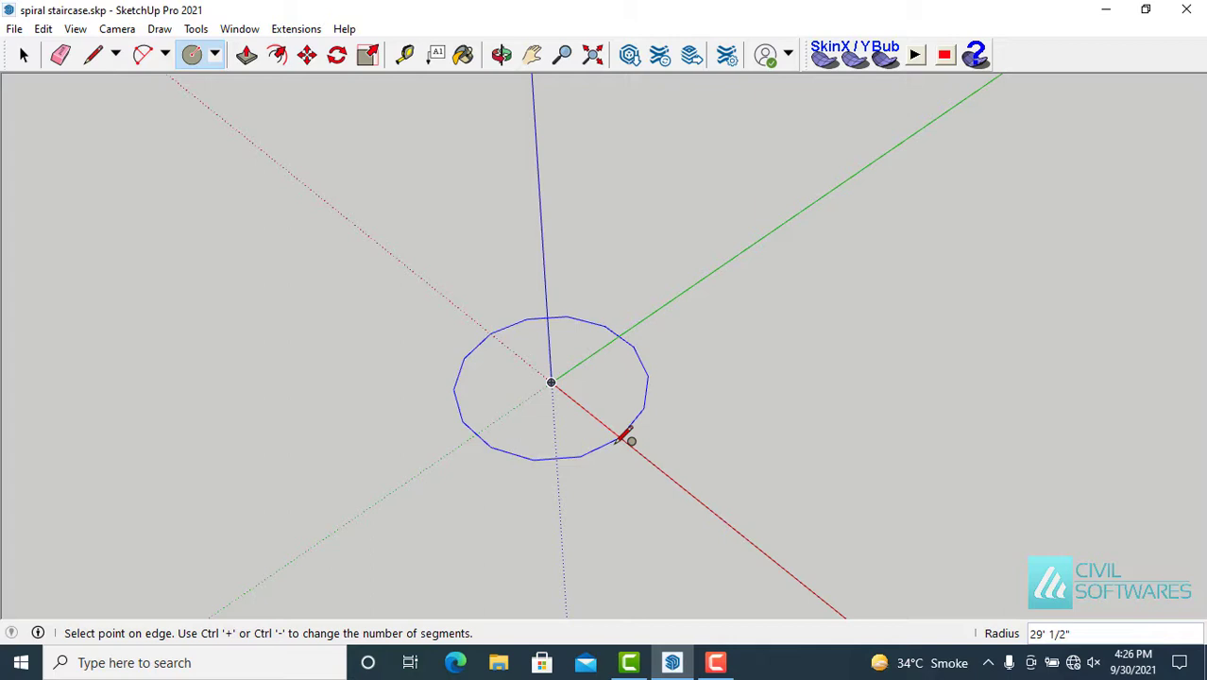
type("4")
key("Return")
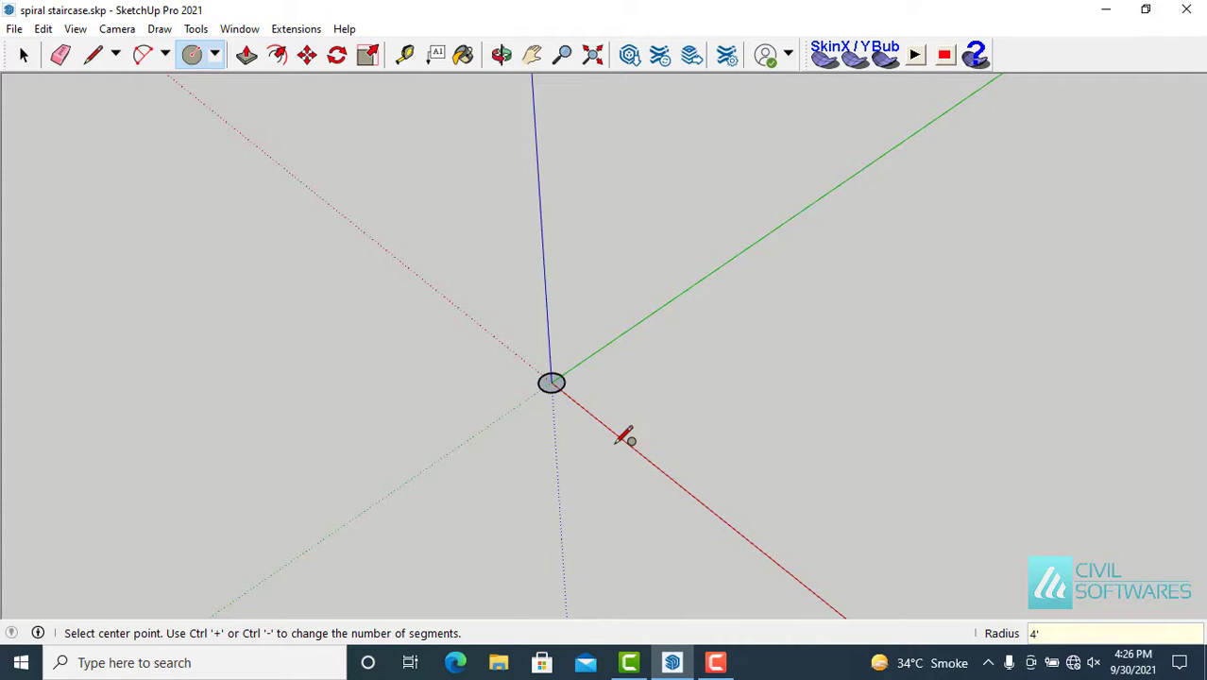
key("space")
scroll(566, 382, "up", 5)
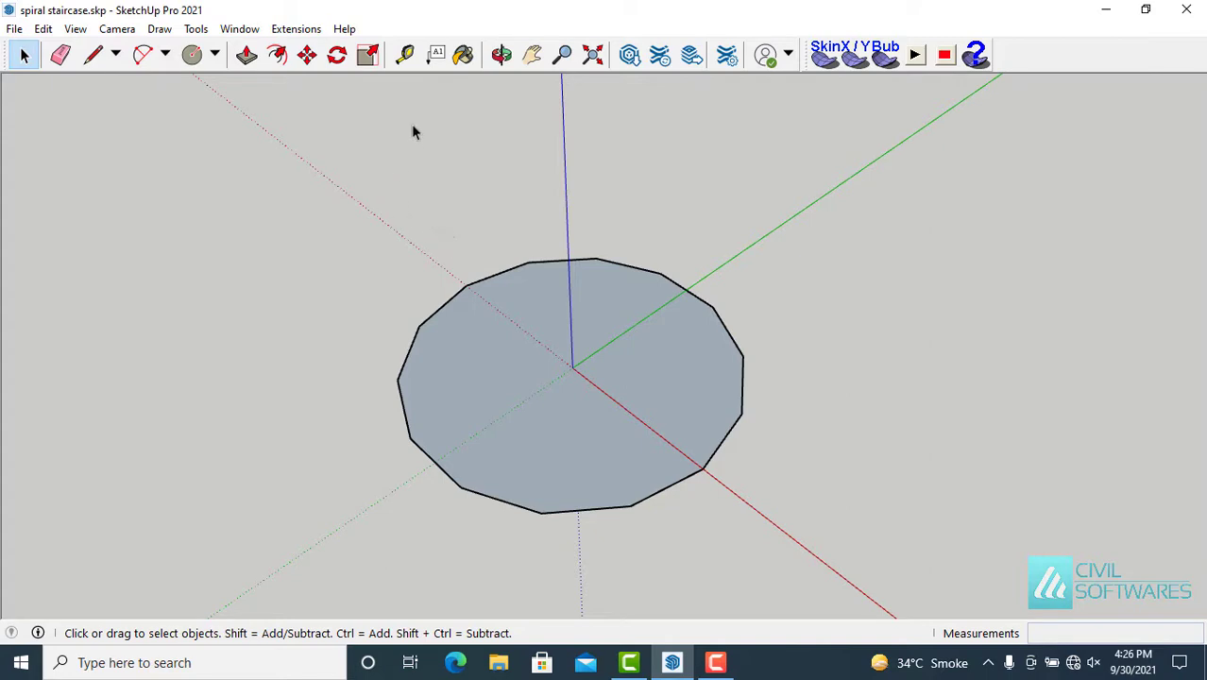
Draw two lines from the circle's centre to the vertex on the red axis and its neighbour, outlining one wedge.
left_click(93, 55)
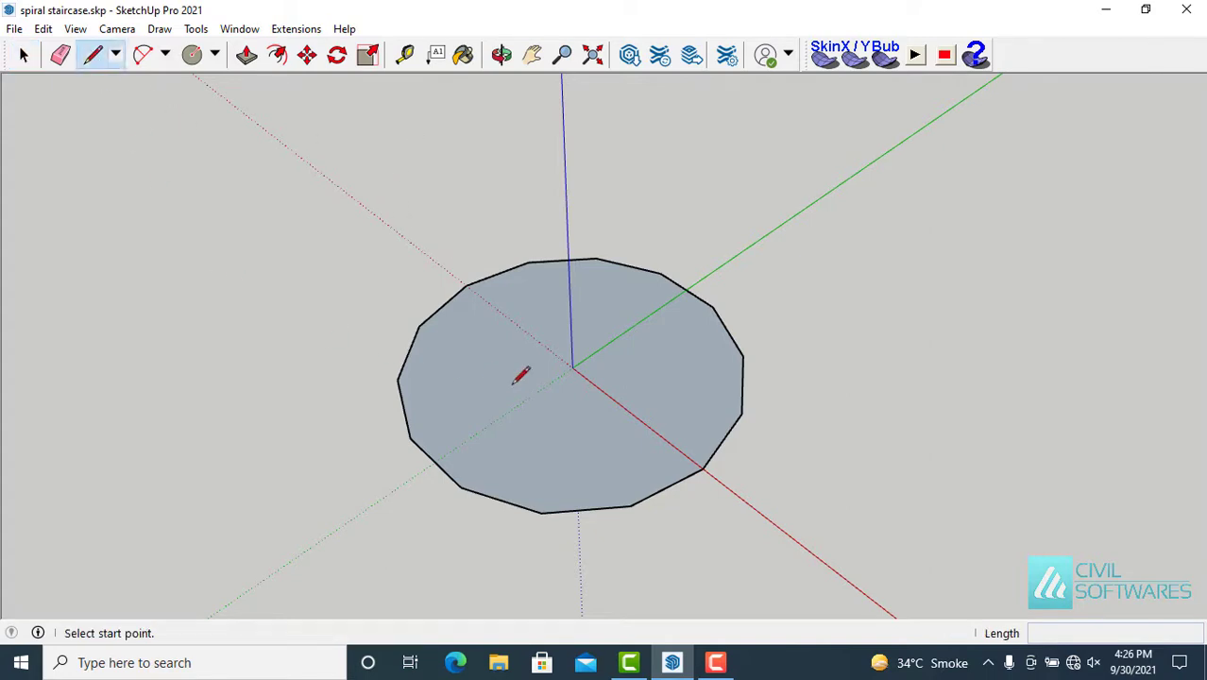
left_click(572, 367)
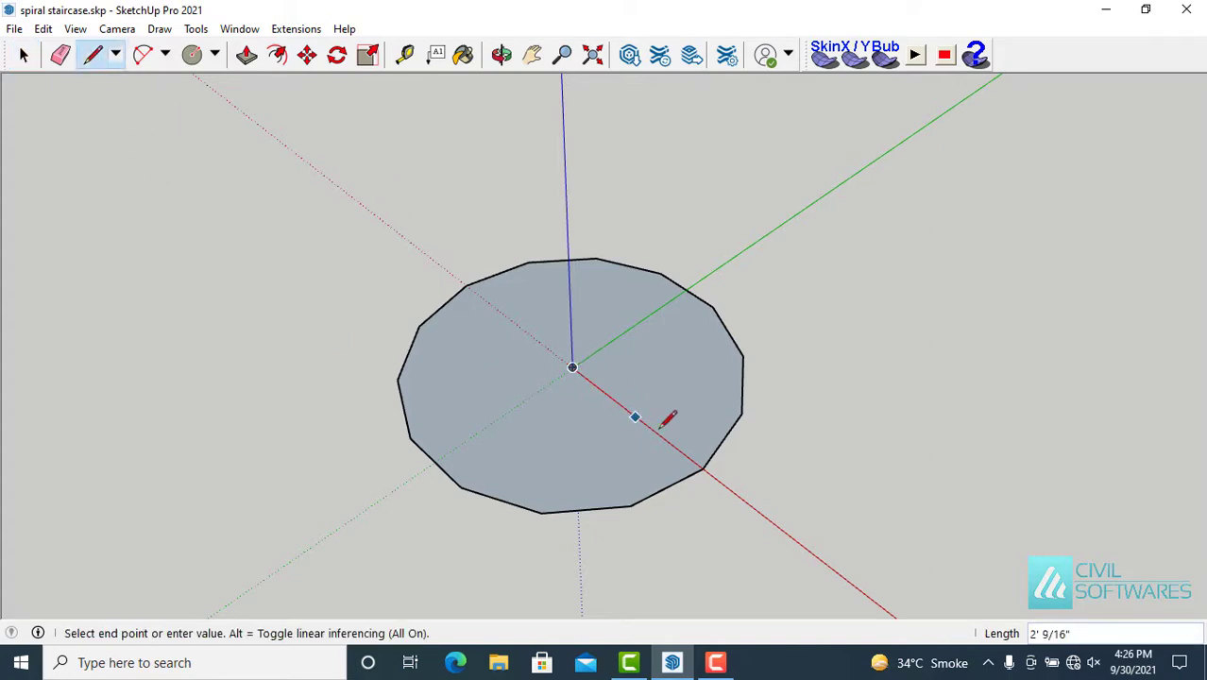
left_click(702, 468)
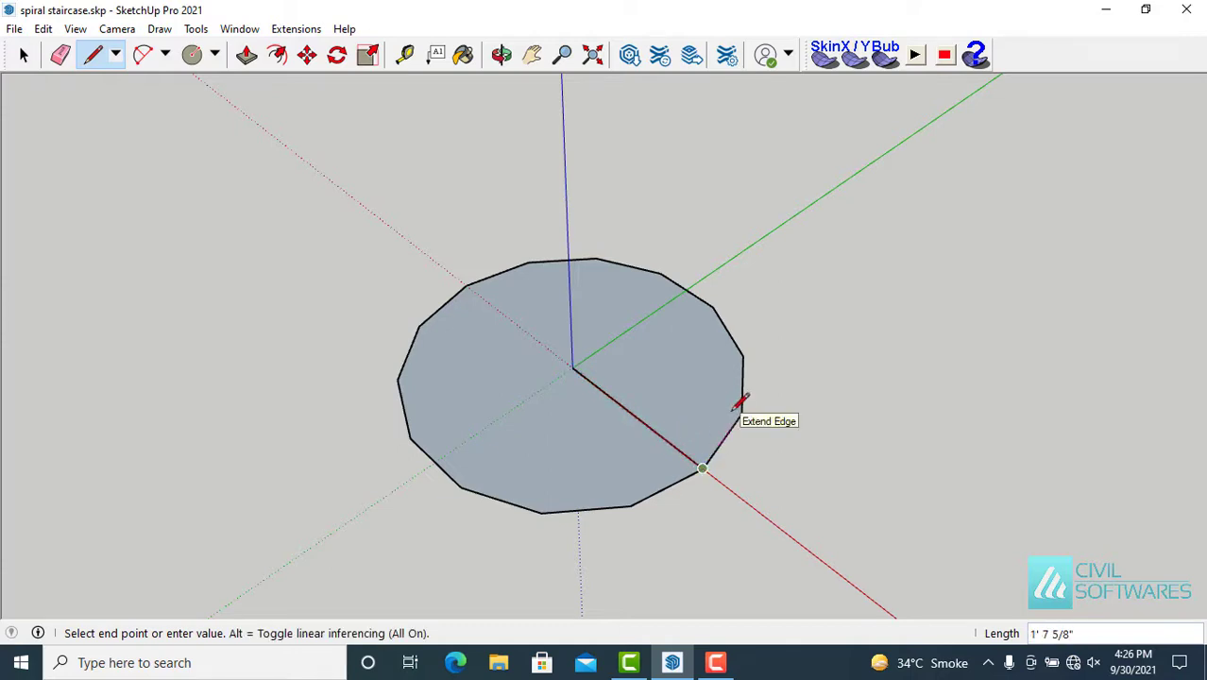
key("Escape")
left_click(572, 367)
left_click(743, 412)
key("space")
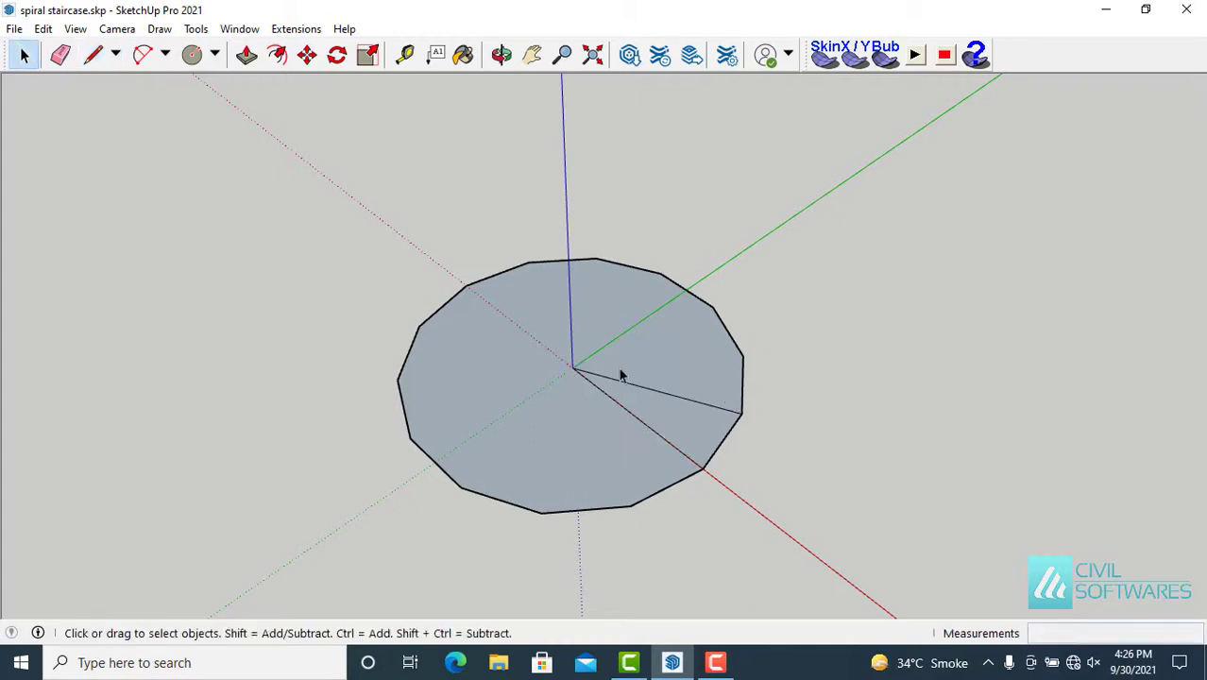
Delete the rest of the circle outside the wedge.
left_click_drag(628, 542, 517, 466)
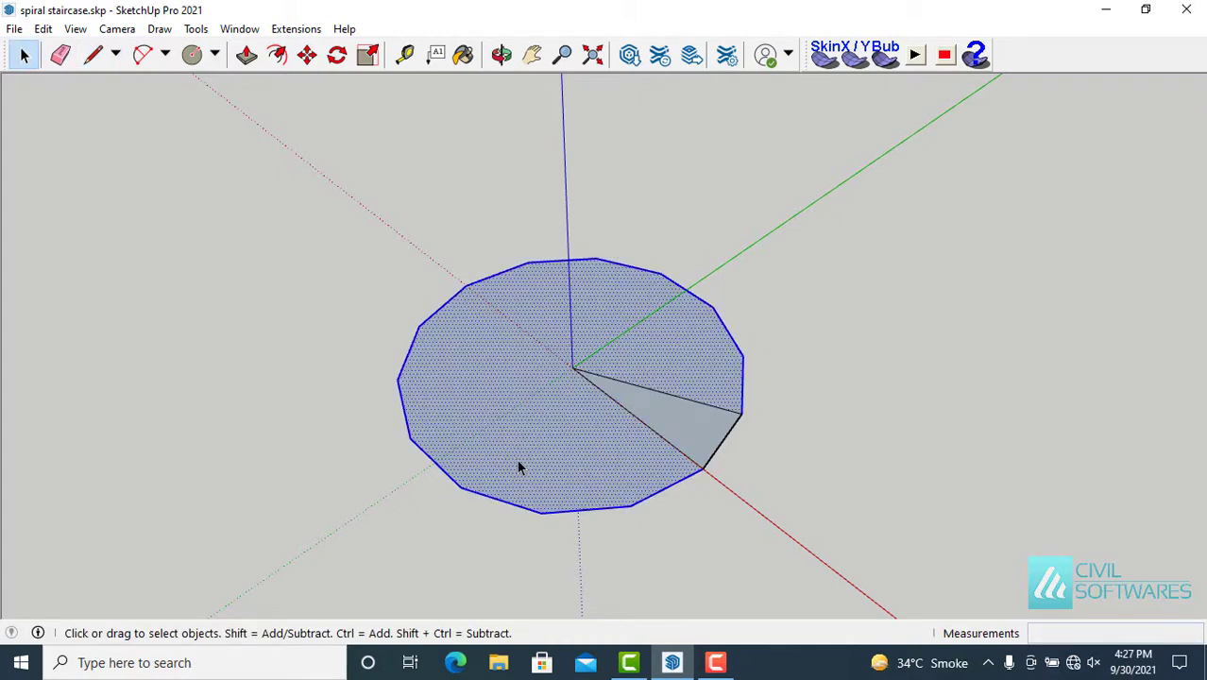
key("Delete")
middle_click_drag(518, 466, 667, 399)
scroll(668, 398, "up", 3)
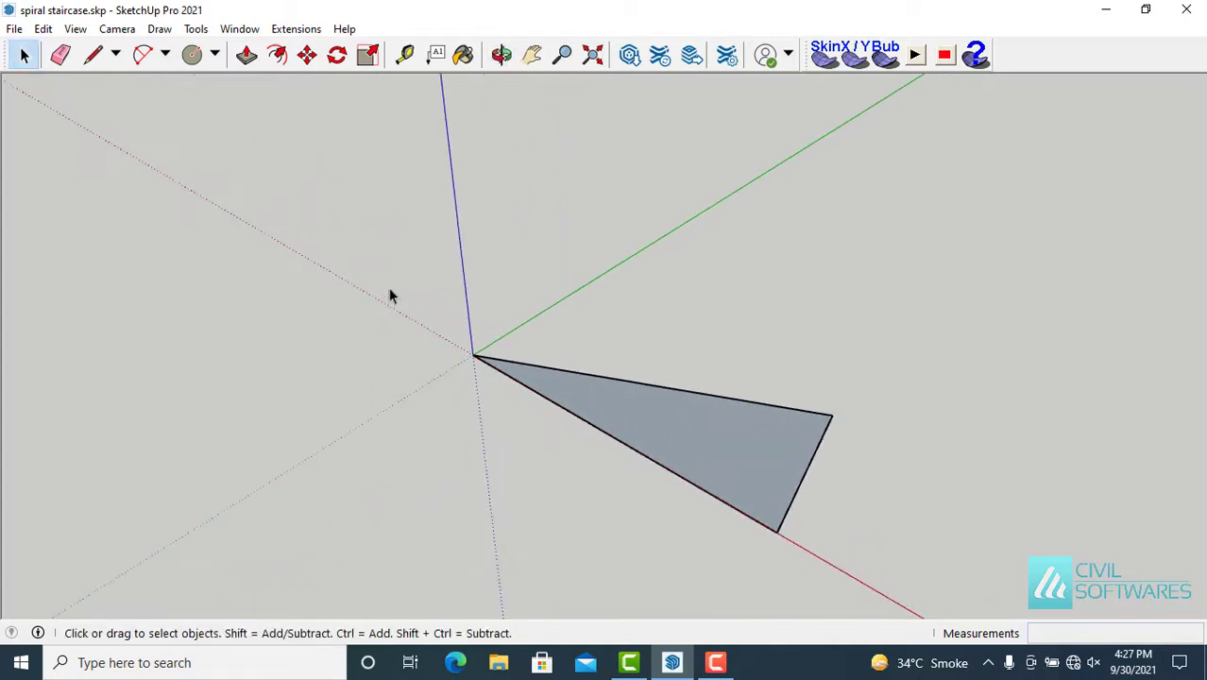
Turn the whole wedge into a component named "staircase1".
left_click_drag(386, 281, 892, 579)
right_click(702, 454)
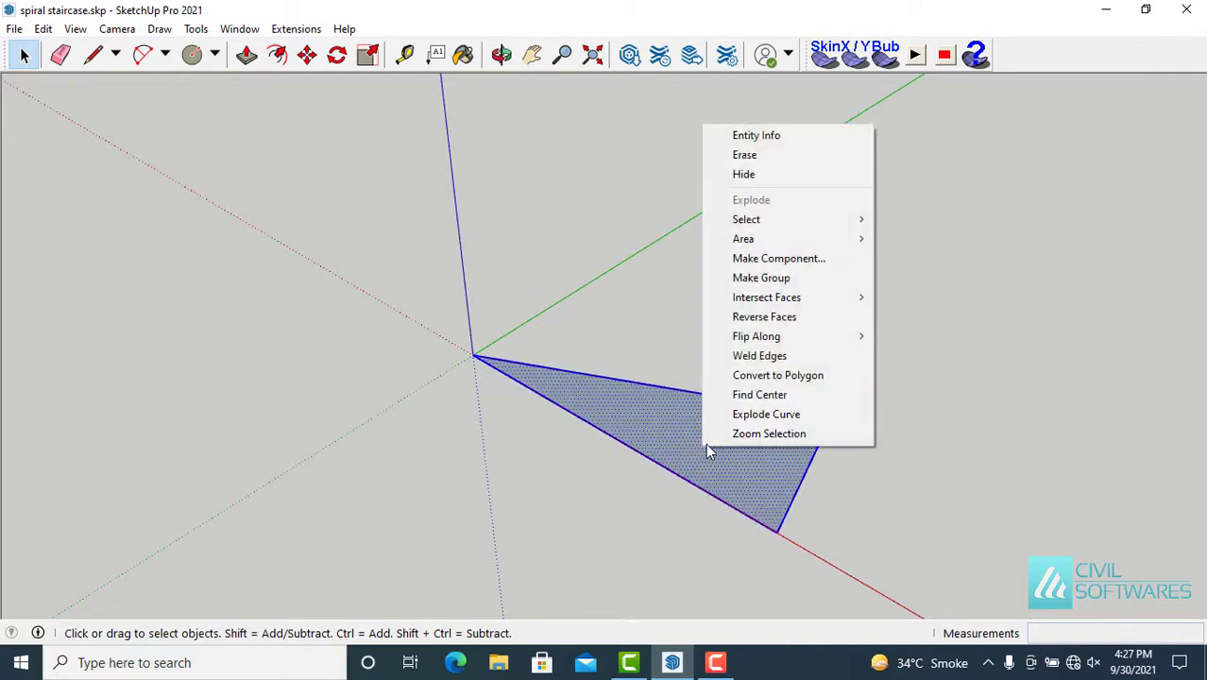
left_click(735, 267)
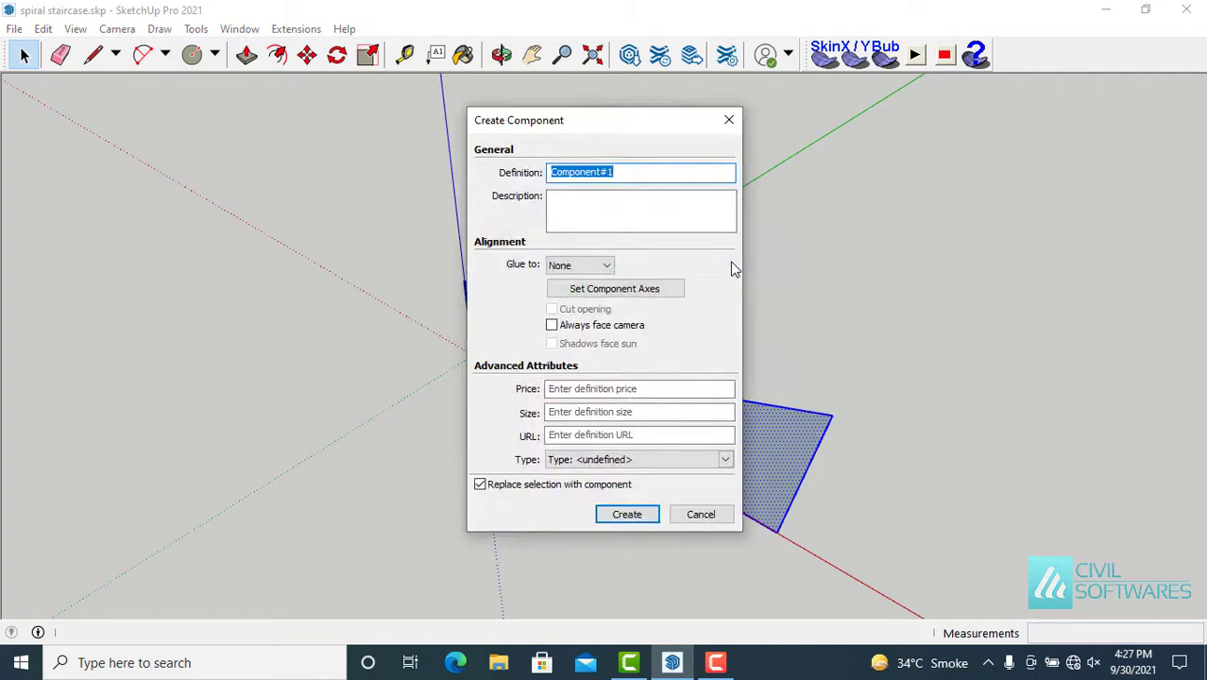
type("stair")
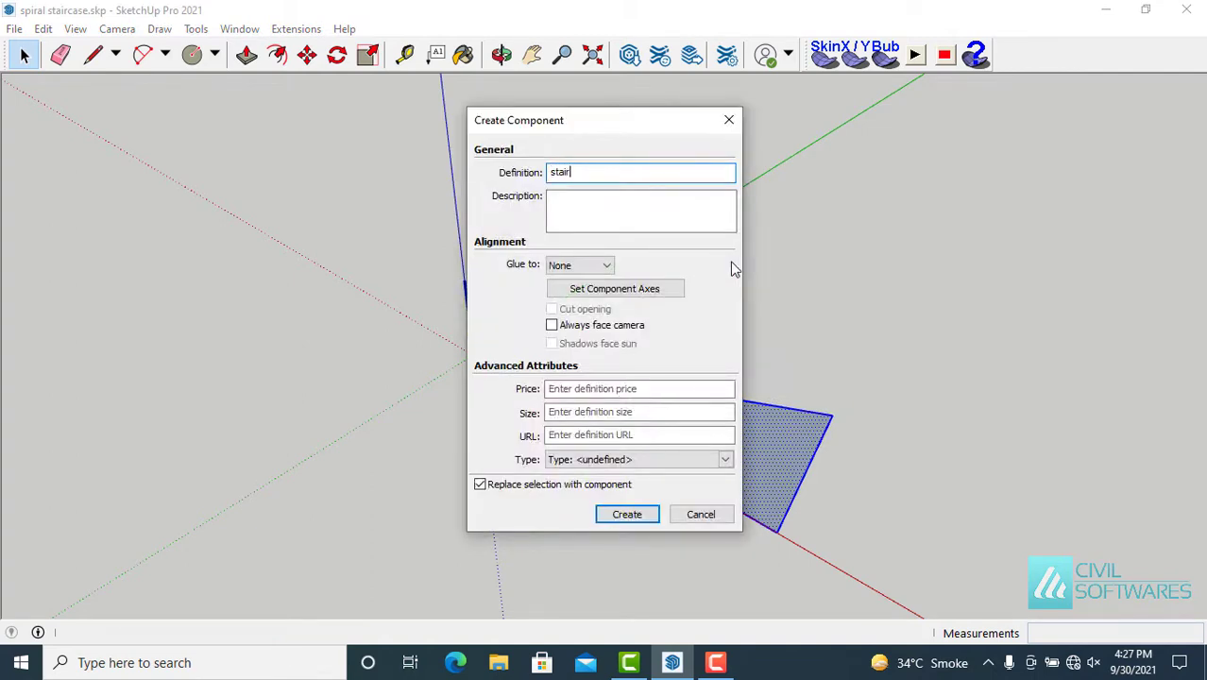
type("case1")
left_click(624, 516)
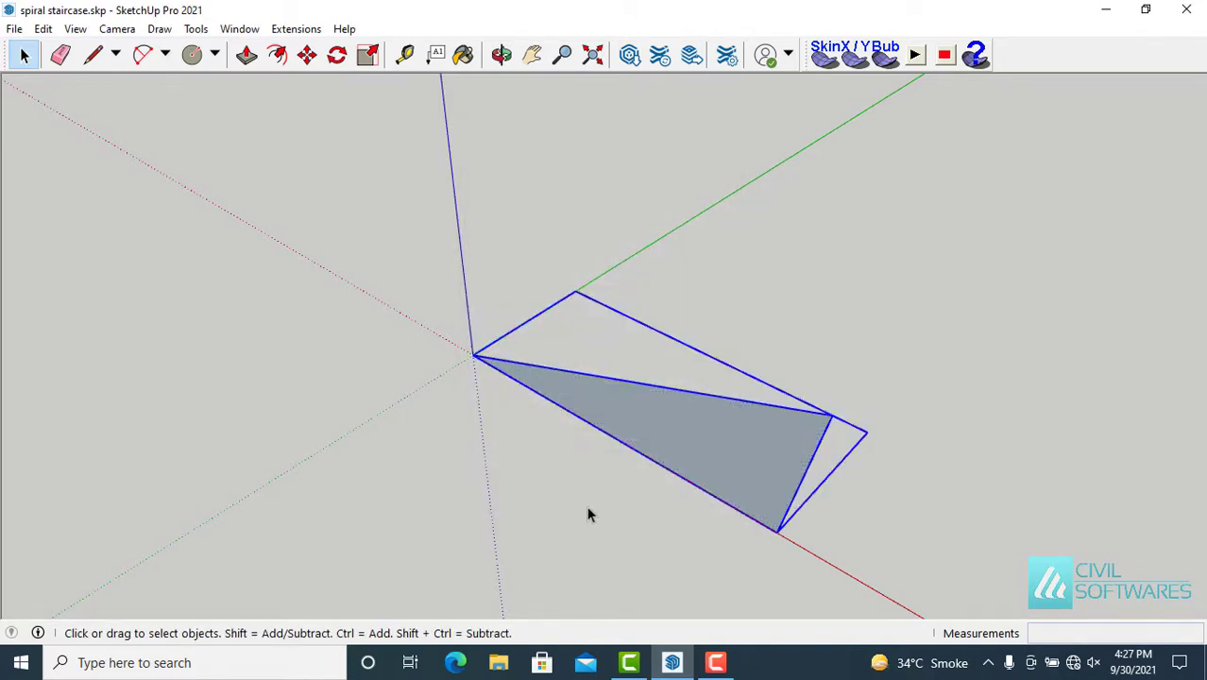
Open the wedge component for editing and extrude its face upward by 9" with Push/Pull.
left_click(676, 453)
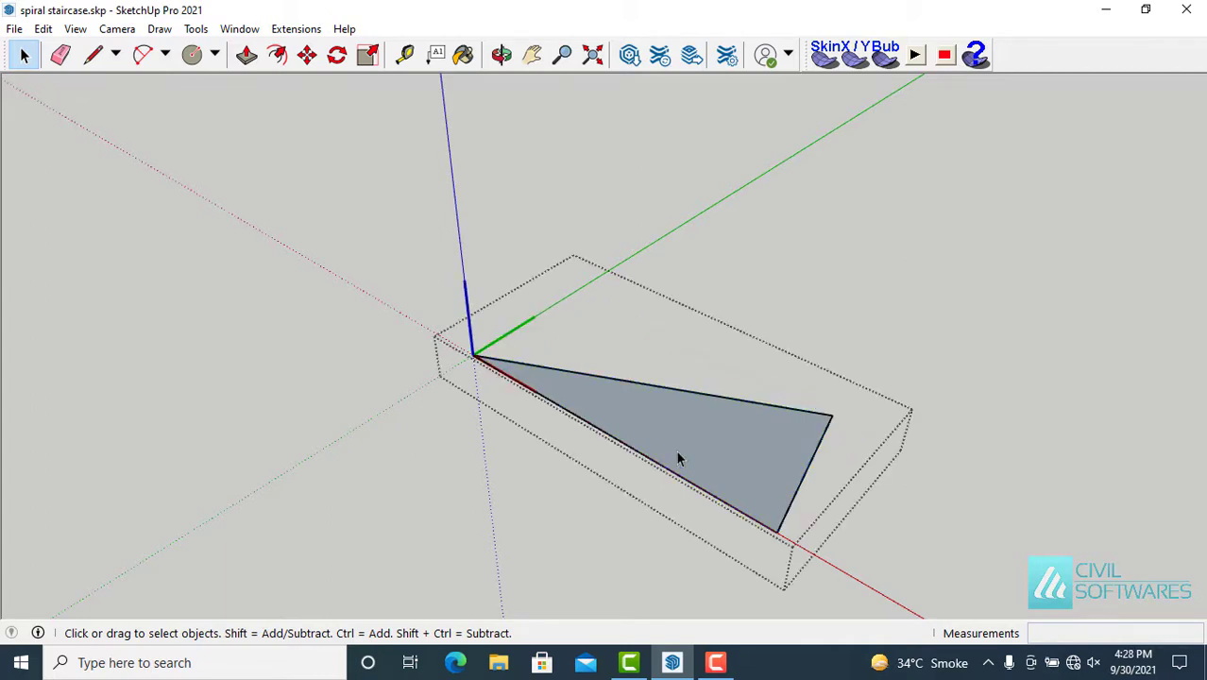
left_click(247, 57)
left_click(648, 406)
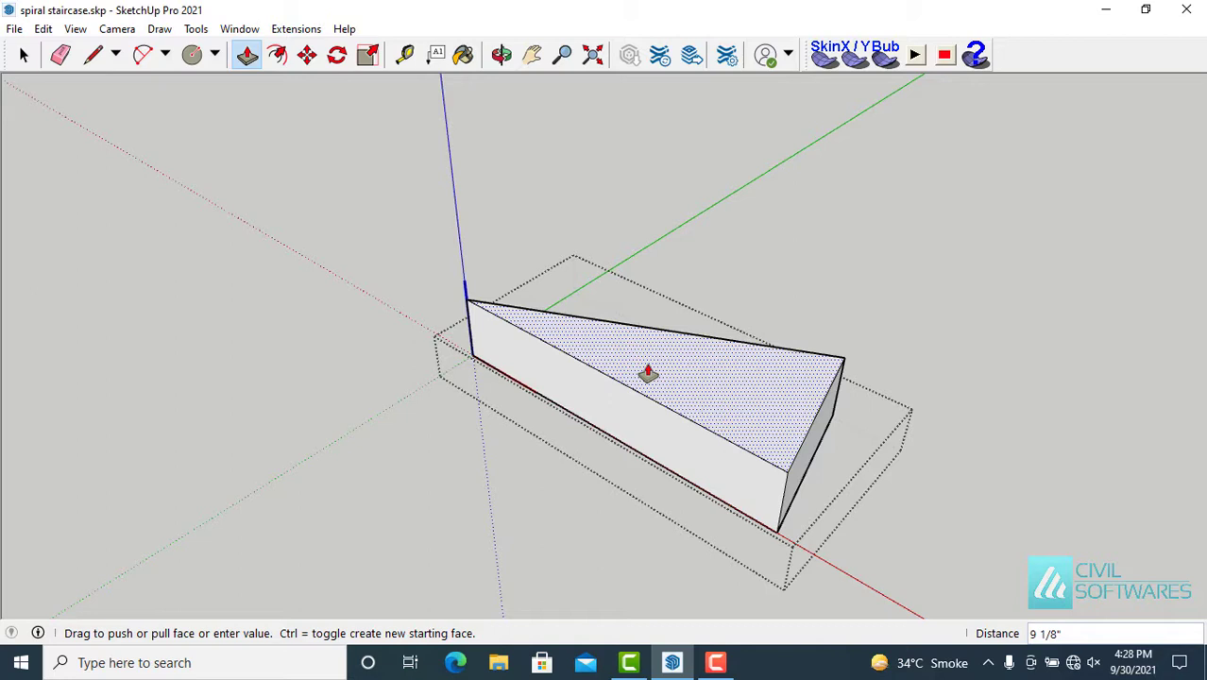
type("9")
key("Return")
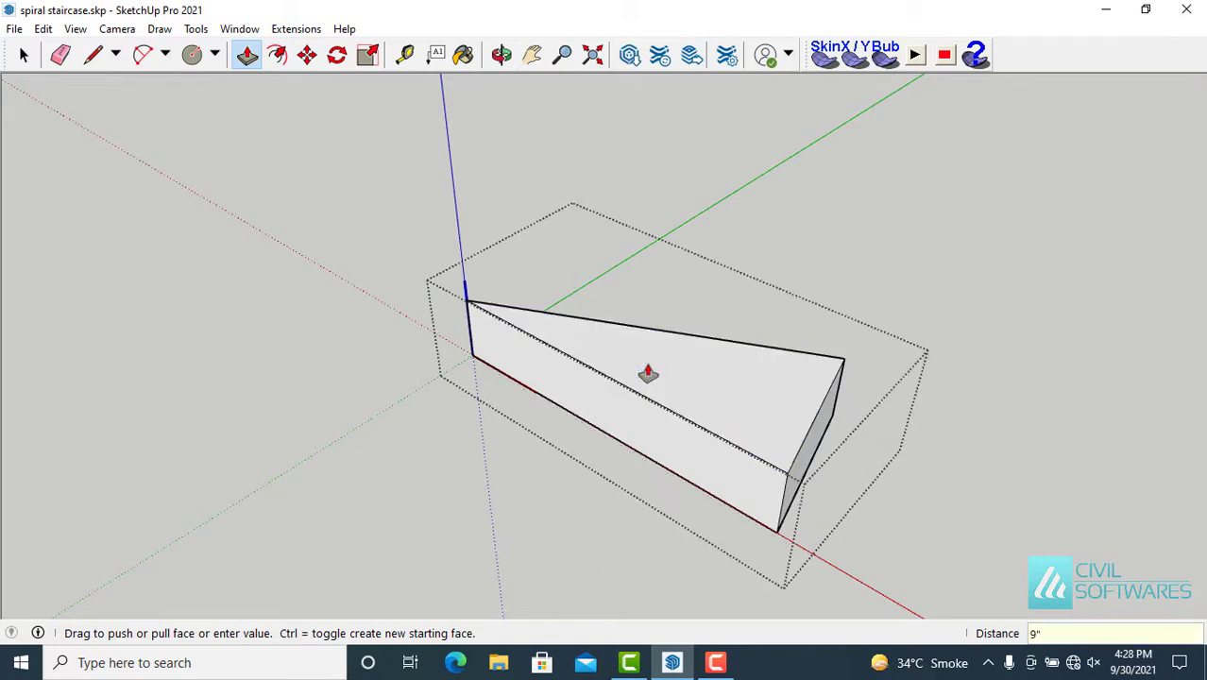
key("space")
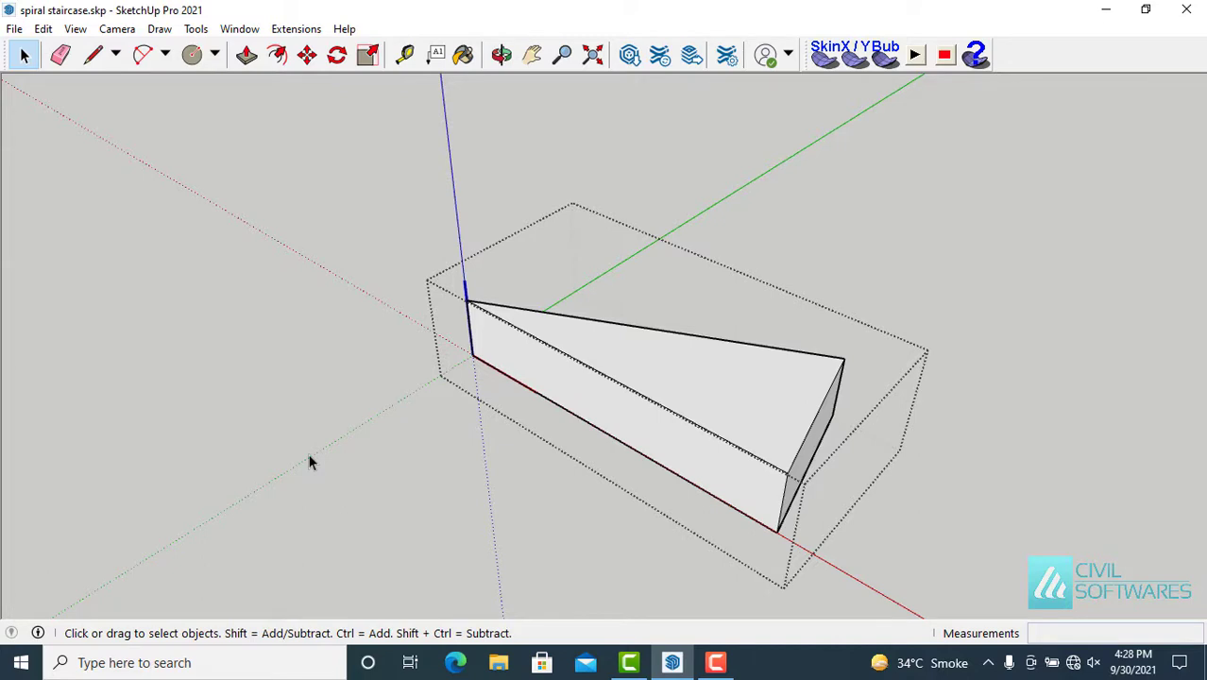
Rotate-copy the wedge component about the origin by 25.7° and array it to 13 copies, completing the ring.
middle_click_drag(312, 462, 374, 320)
left_click(559, 272)
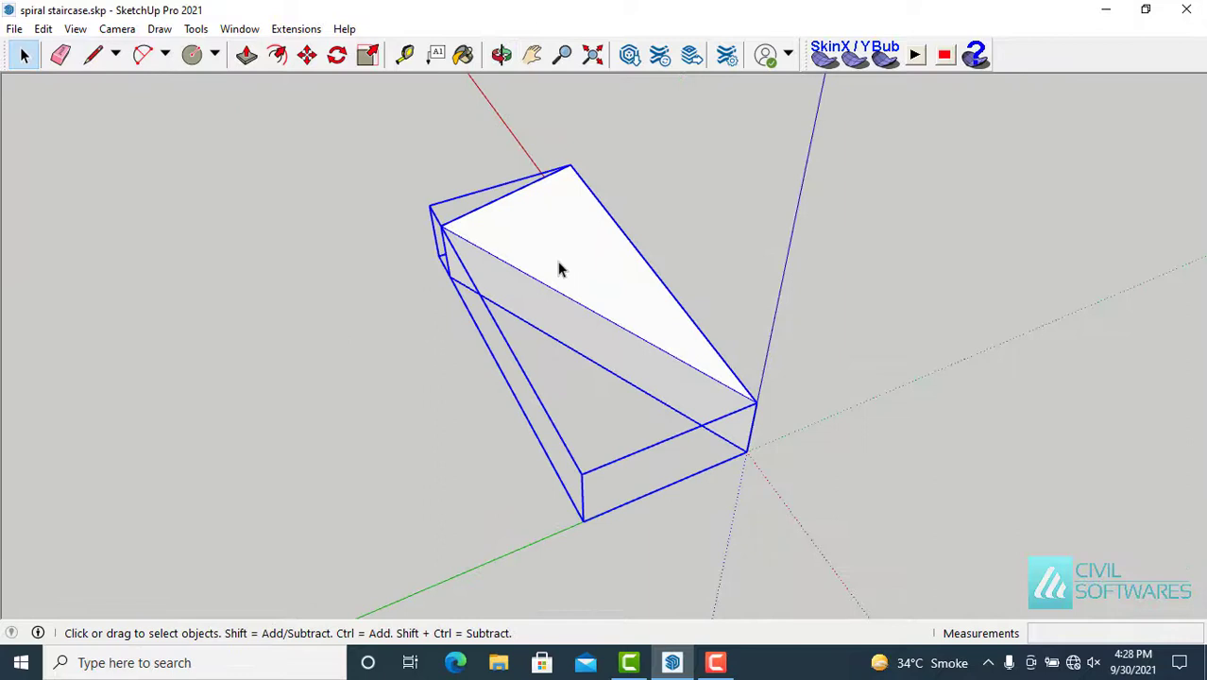
left_click(337, 57)
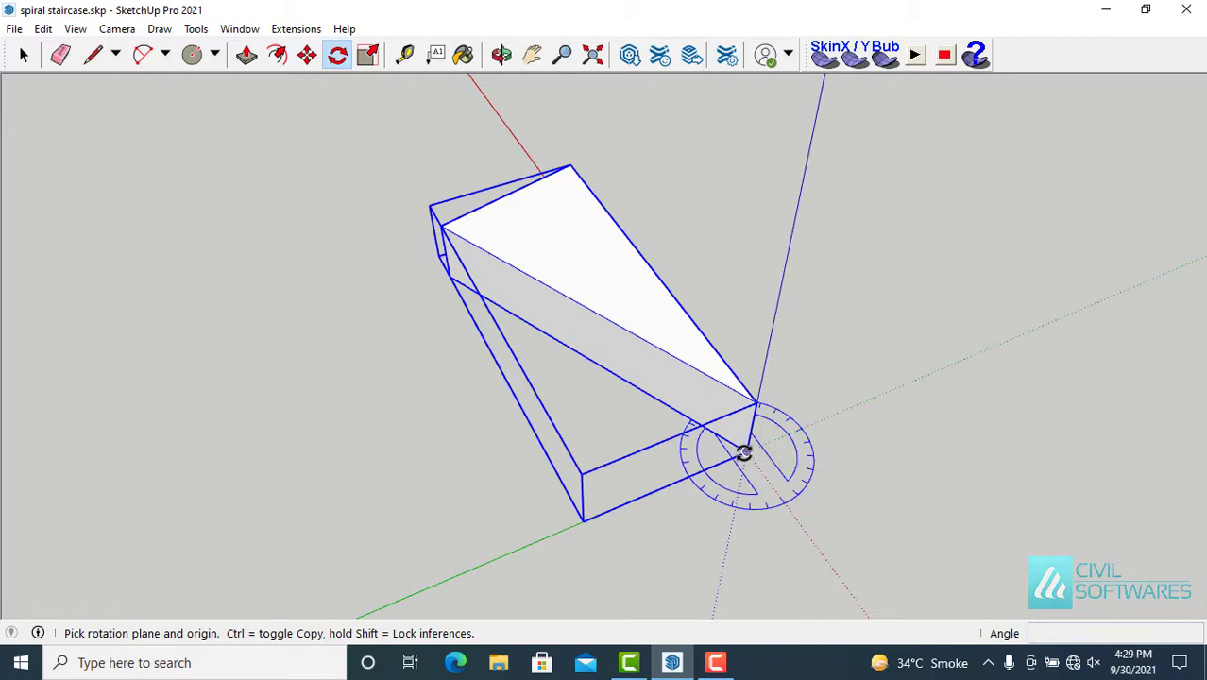
left_click(746, 453)
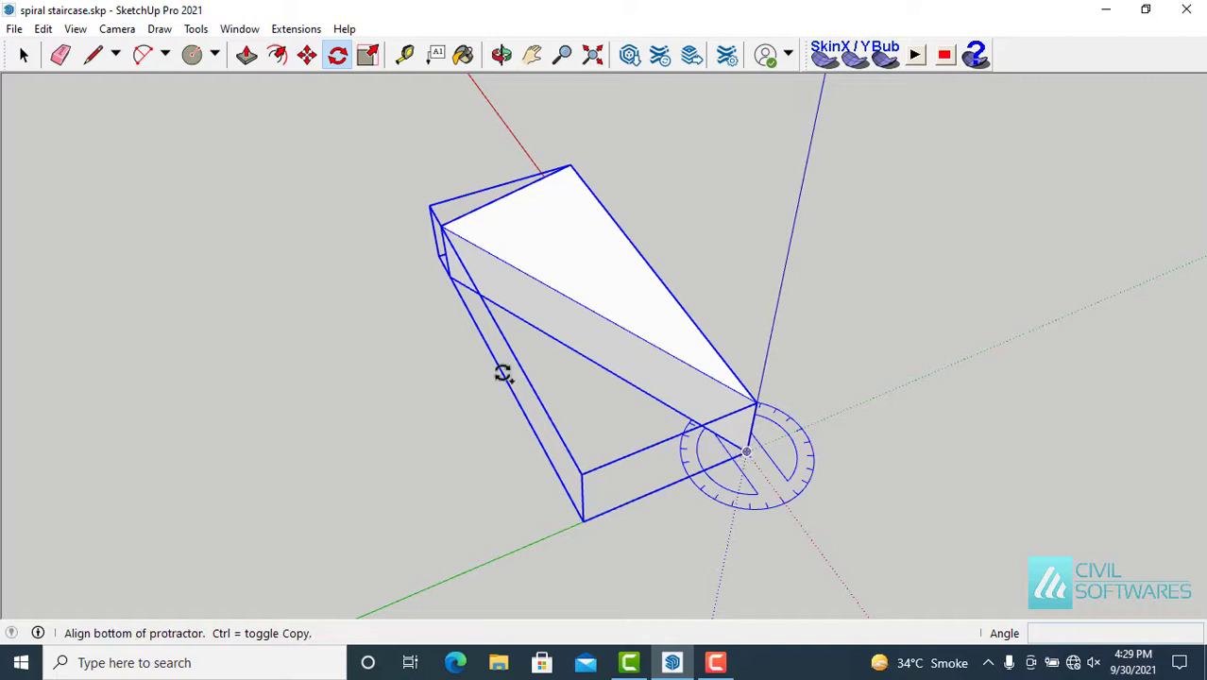
left_click(448, 277)
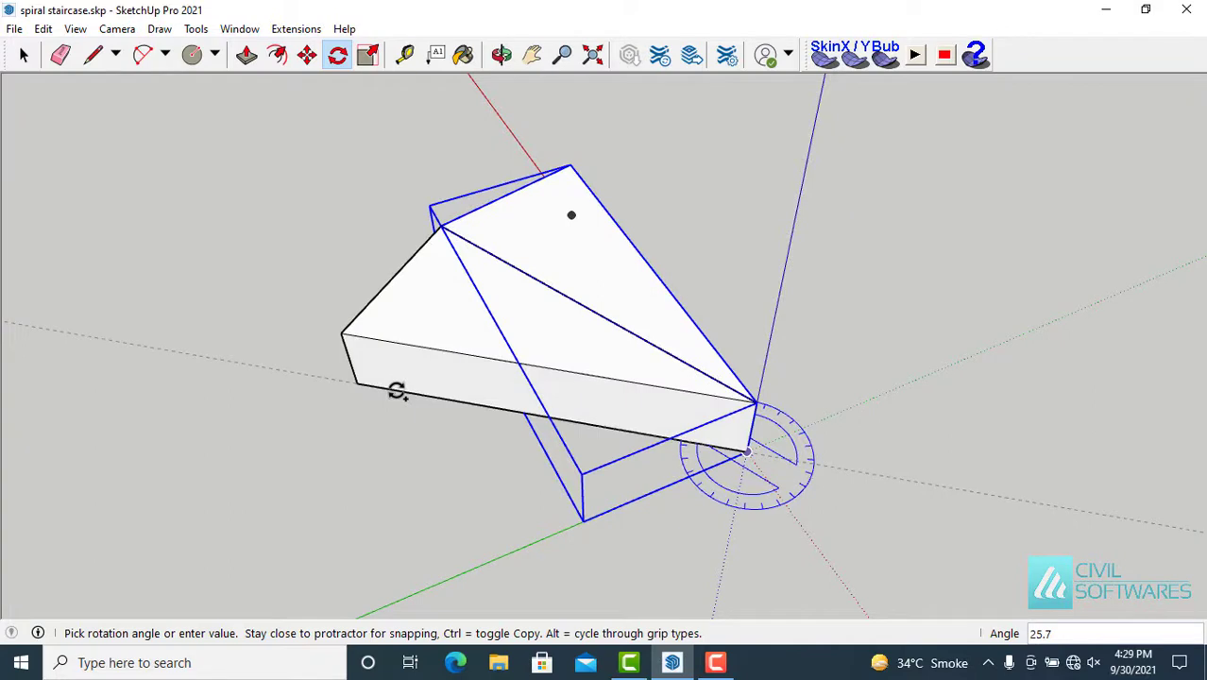
left_click(397, 392)
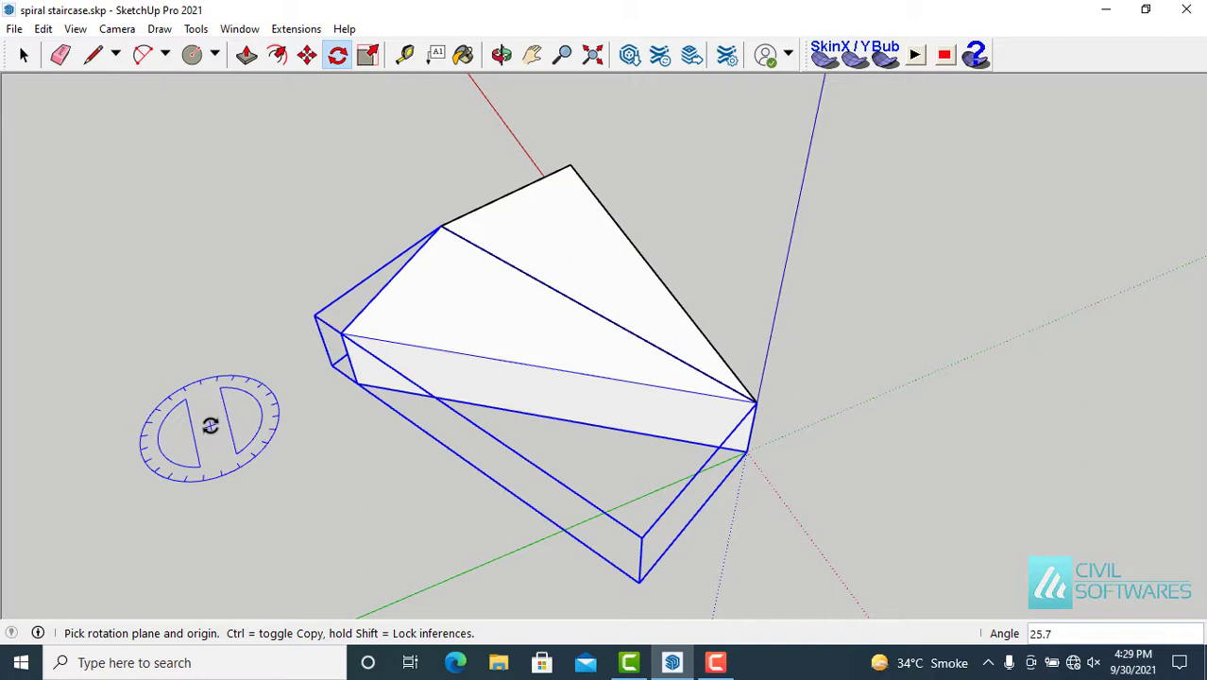
type("13")
key("Return")
key("space")
Copy the entire ring of wedges 9" straight up and array it to 13 copies, forming a stacked cylinder.
scroll(251, 330, "down", 2)
scroll(252, 332, "down", 2)
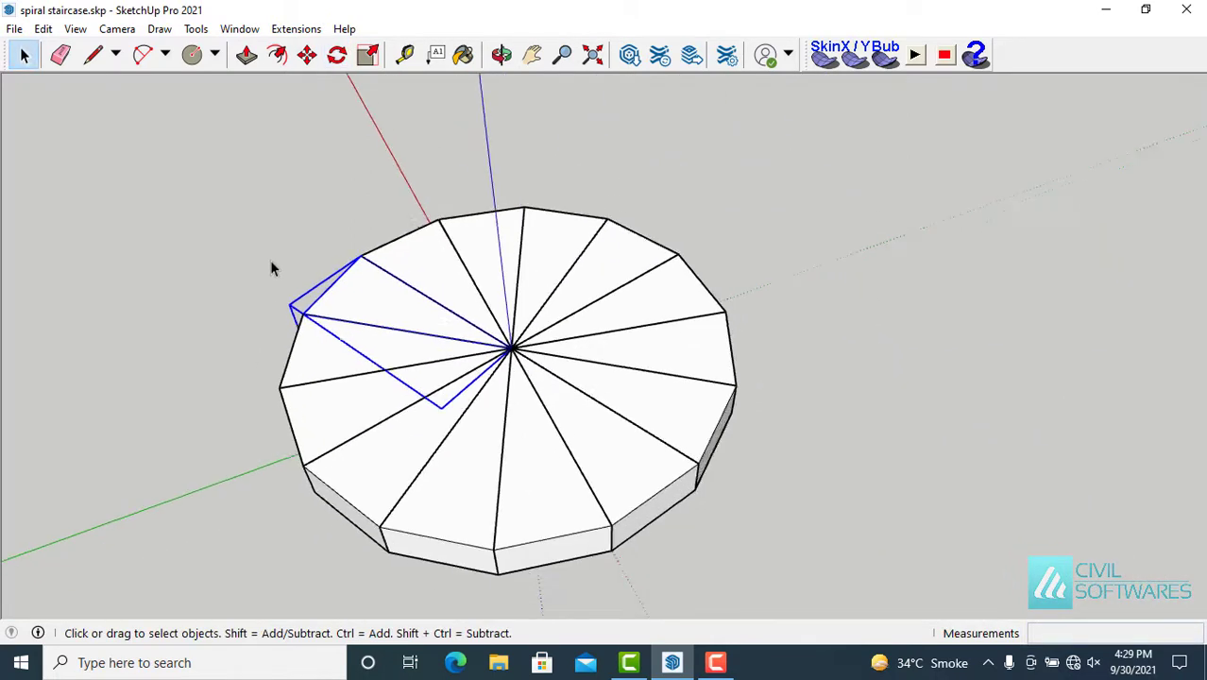
middle_click_drag(264, 297, 534, 221)
middle_click_drag(345, 262, 257, 252)
left_click_drag(258, 252, 971, 601)
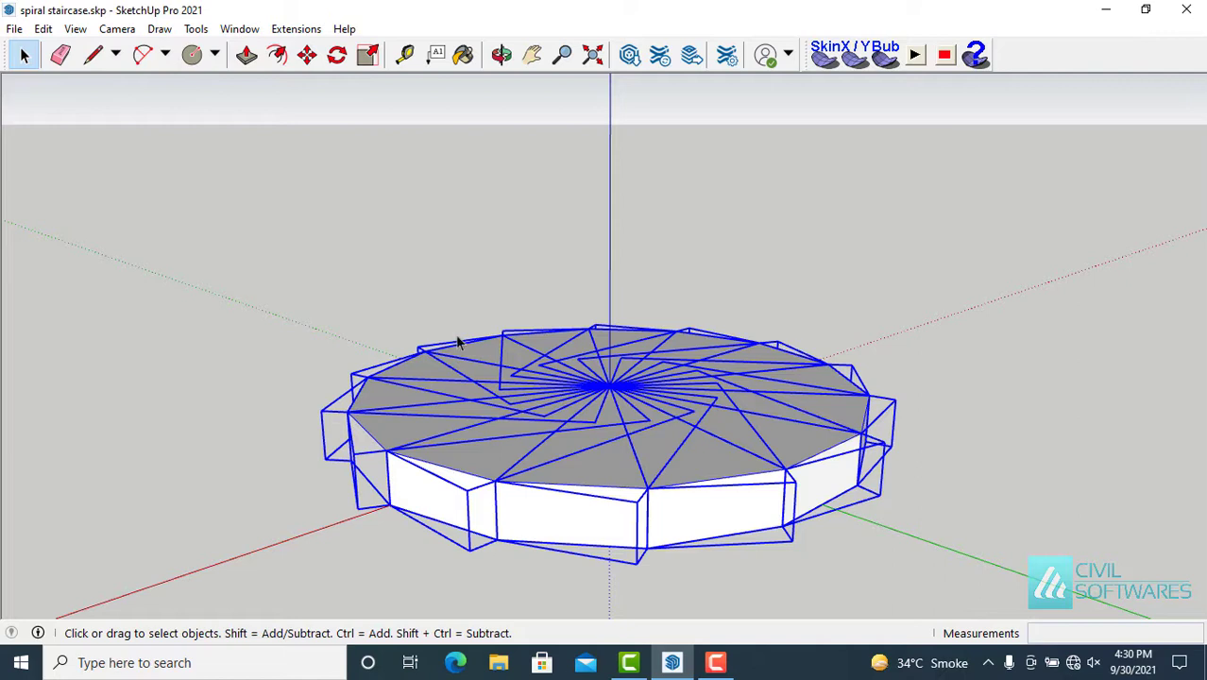
left_click(307, 54)
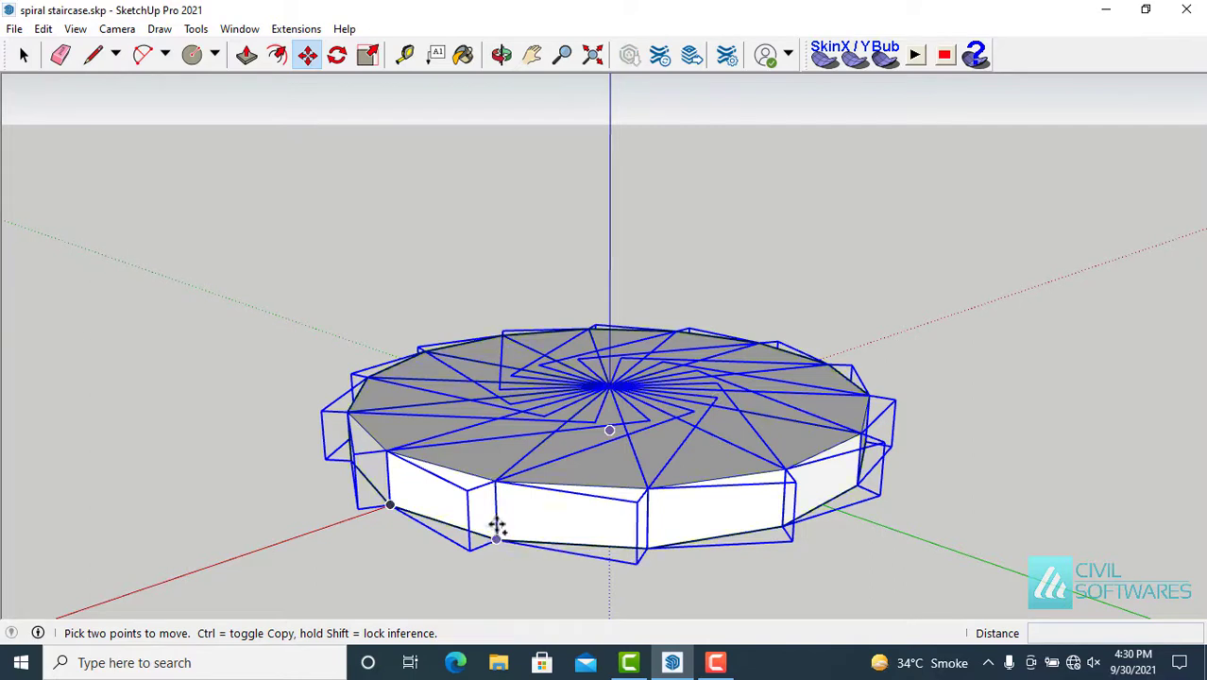
key("ctrl")
left_click(496, 539)
type("9")
key("Return")
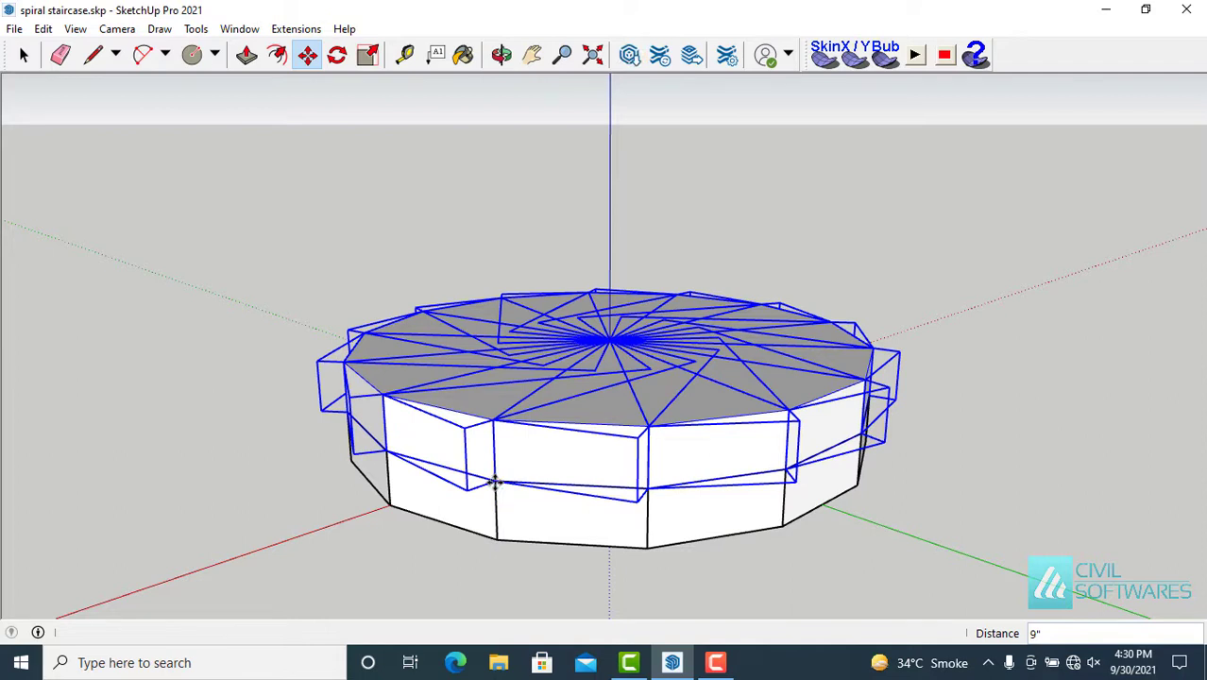
type("13x")
key("Return")
key("space")
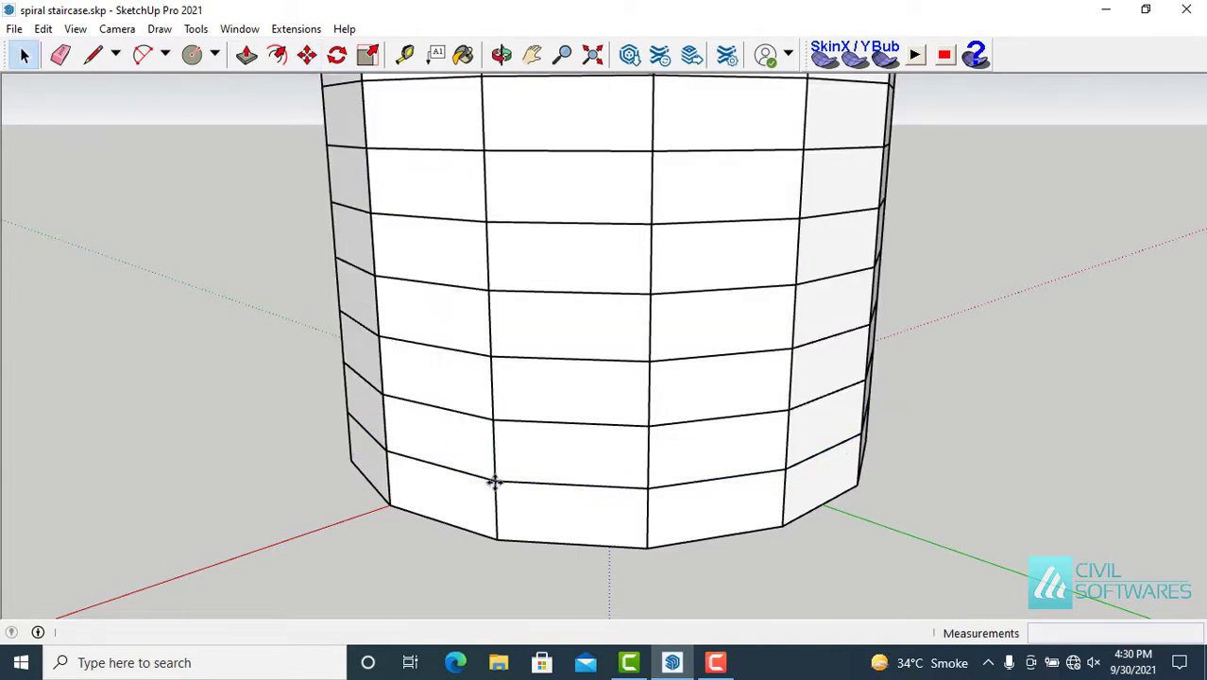
Select one block per level in successive columns, spiralling up around the cylinder from the bottom ring to the top ring.
scroll(423, 413, "down", 4)
middle_click_drag(444, 362, 400, 328)
scroll(431, 426, "down", 3)
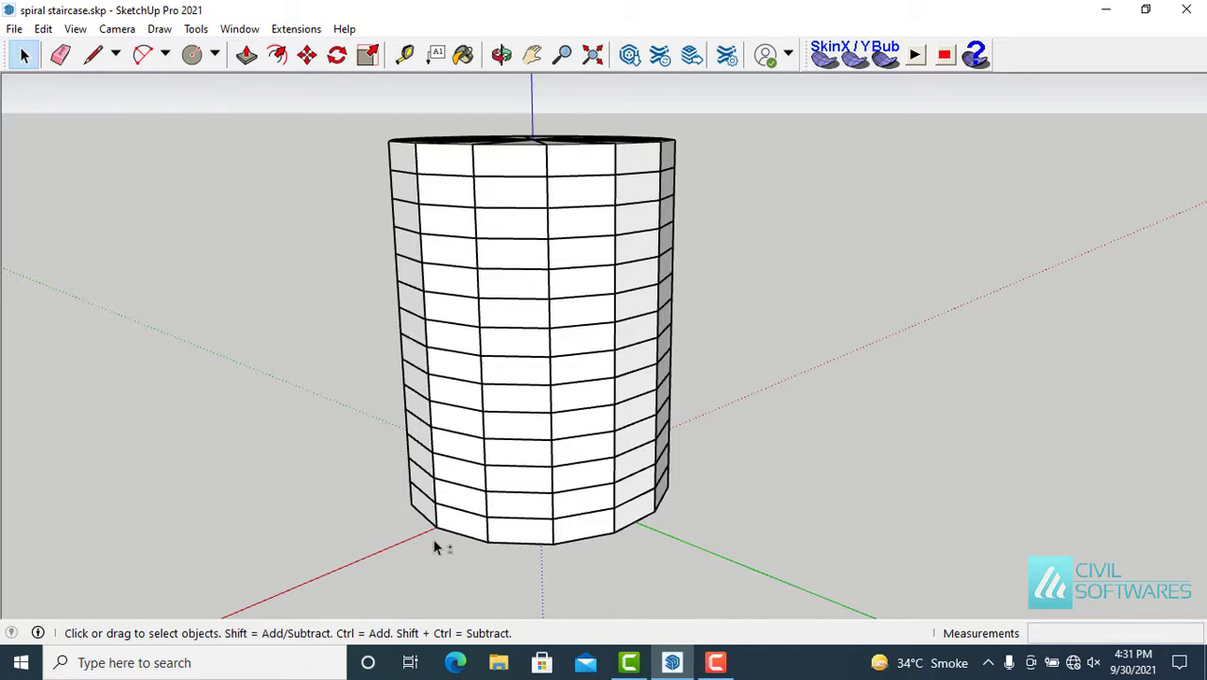
left_click(466, 526)
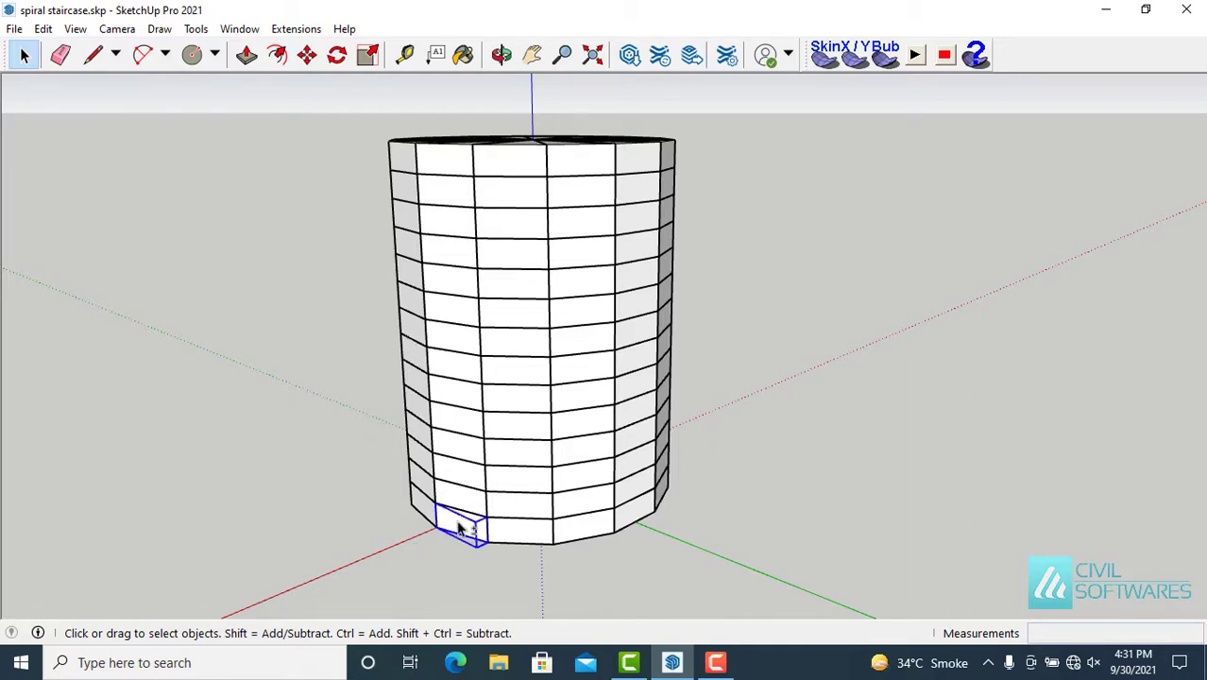
left_click(506, 510, "shift")
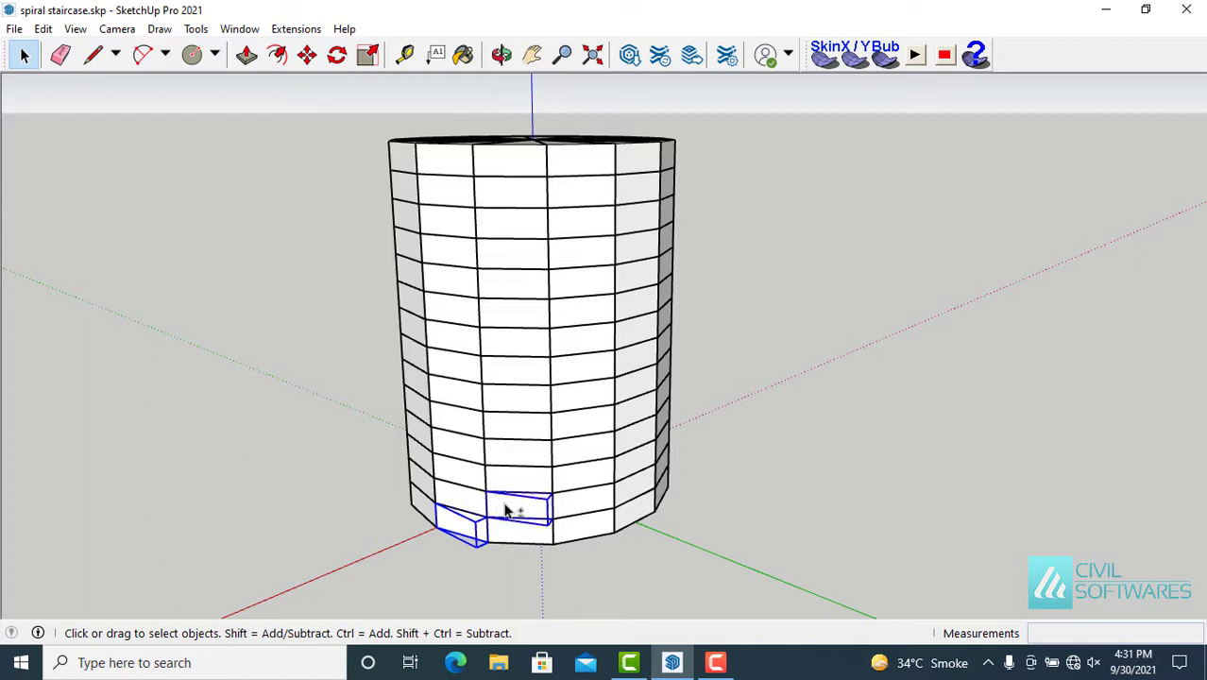
left_click(573, 480, "shift")
left_click(627, 440, "shift")
middle_click_drag(626, 440, 509, 360)
scroll(508, 360, "up", 3)
left_click(499, 358, "shift")
middle_click_drag(537, 407, 378, 368)
left_click(547, 302, "shift")
left_click(579, 266, "shift")
middle_click_drag(623, 386, 323, 398)
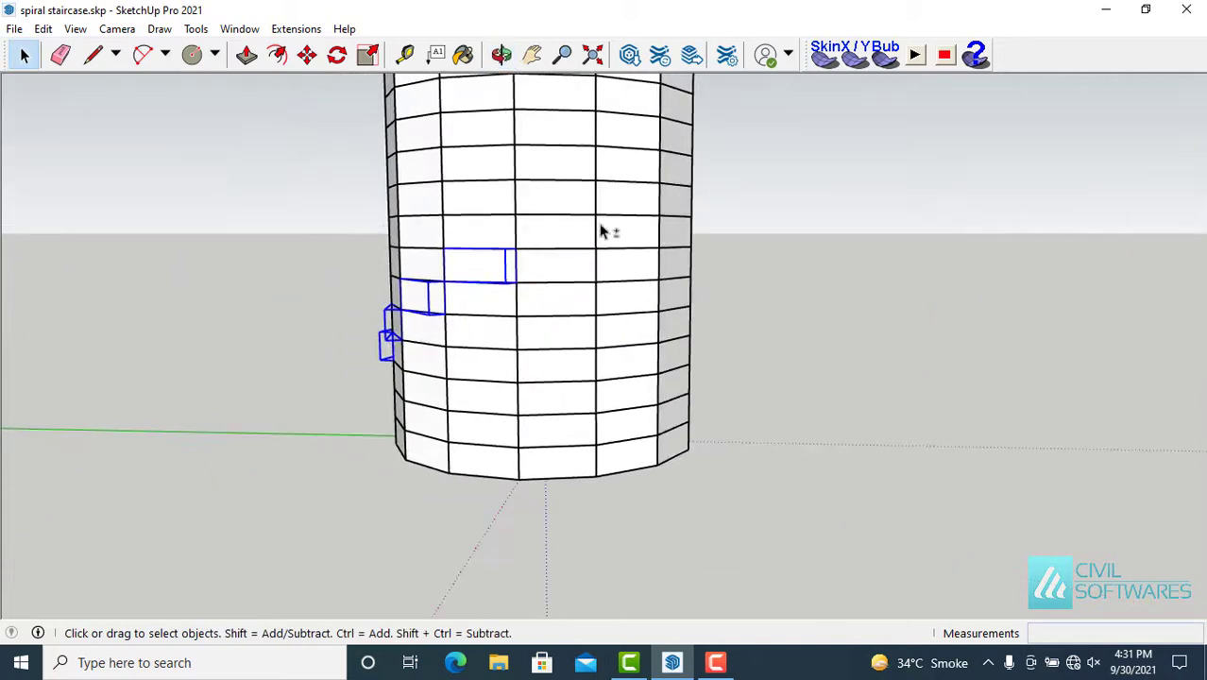
left_click(574, 231, "shift")
left_click(629, 202, "shift")
middle_click_drag(639, 259, 364, 351)
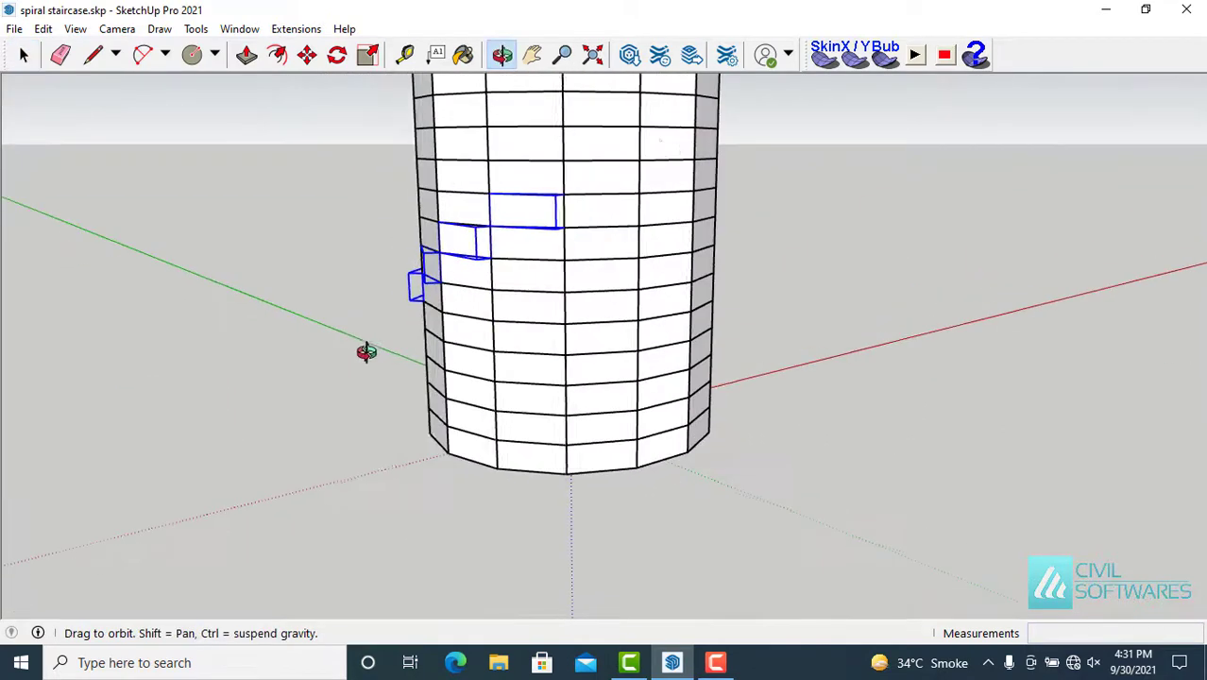
scroll(641, 273, "down", 3)
middle_click_drag(641, 272, 642, 154)
left_click(661, 151, "shift")
left_click(694, 127, "shift")
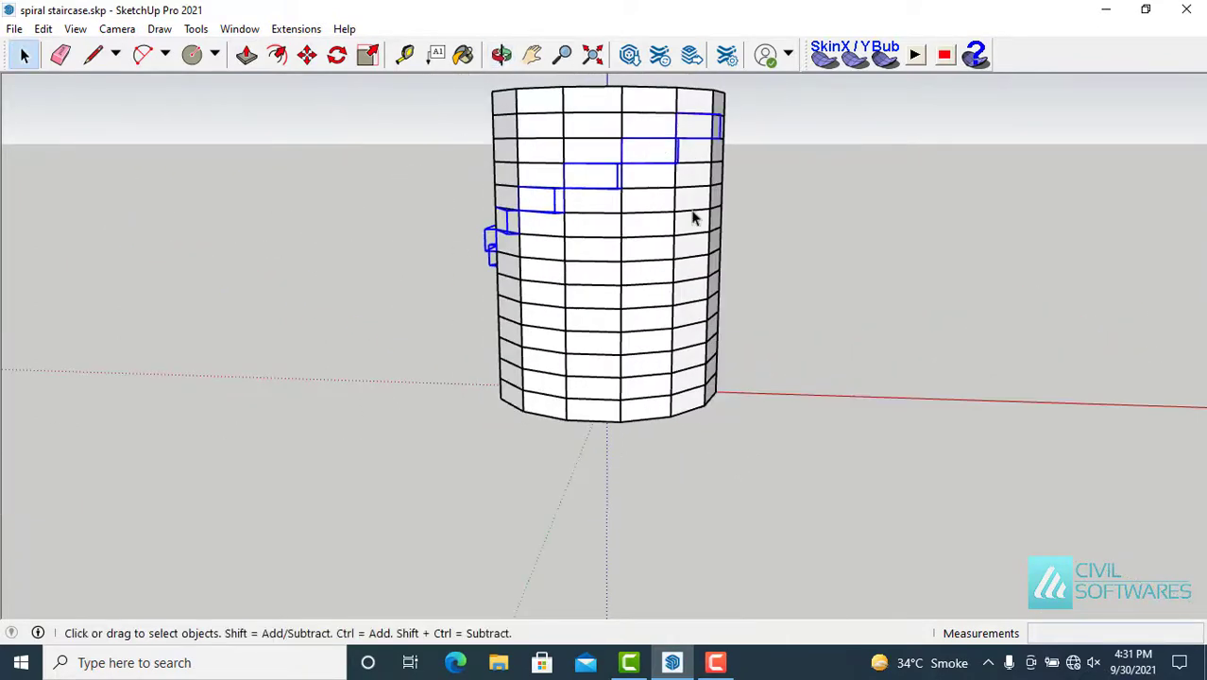
middle_click_drag(694, 239, 566, 237)
left_click(701, 112, "shift")
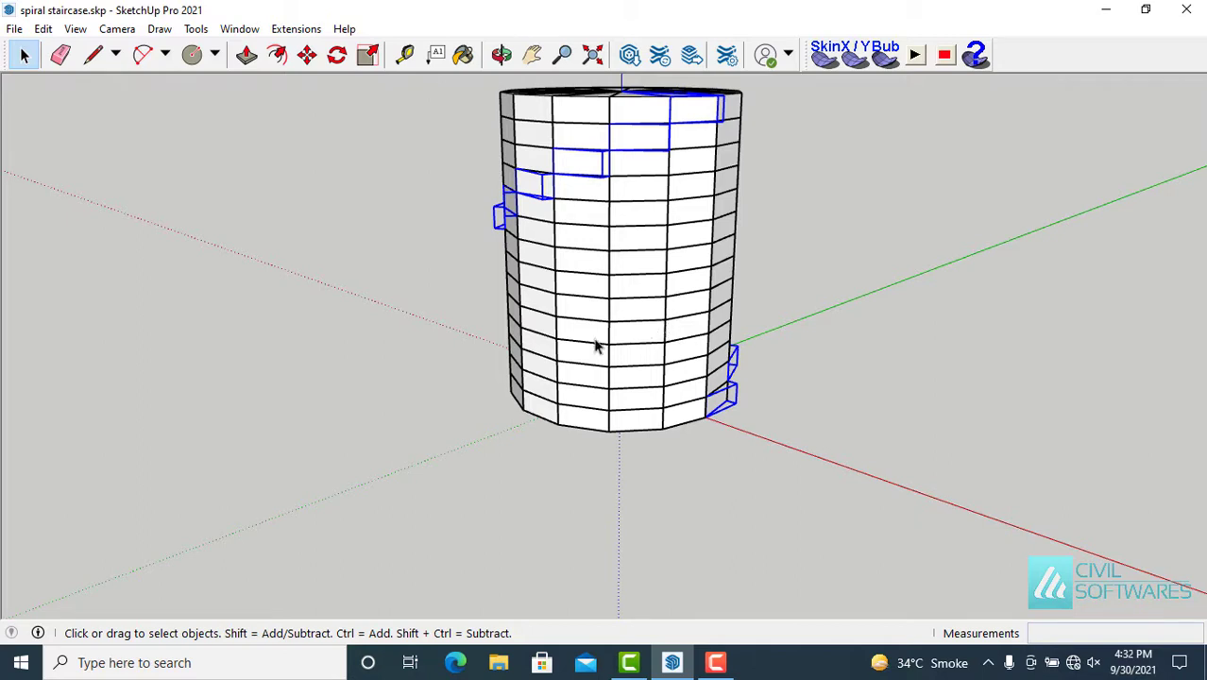
Copy the selected spiral of blocks, paste it along the green axis clear of the cylinder, and deselect it.
scroll(479, 322, "down", 2)
middle_click_drag(831, 340, 913, 381)
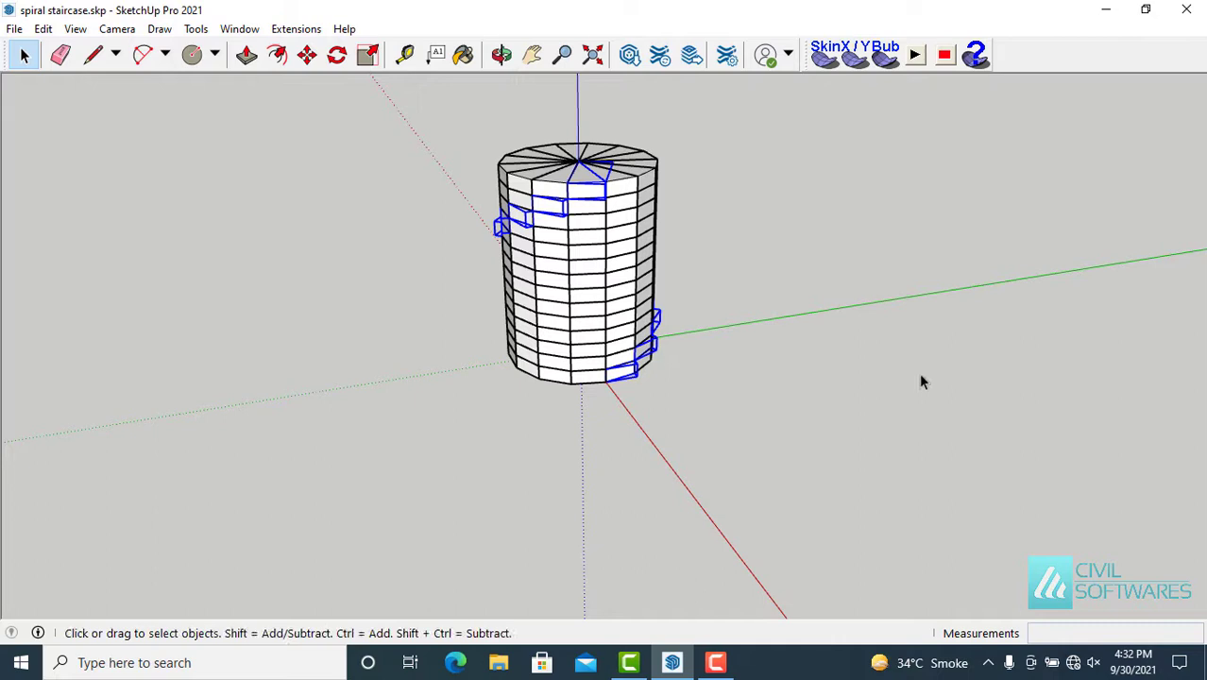
key("Delete")
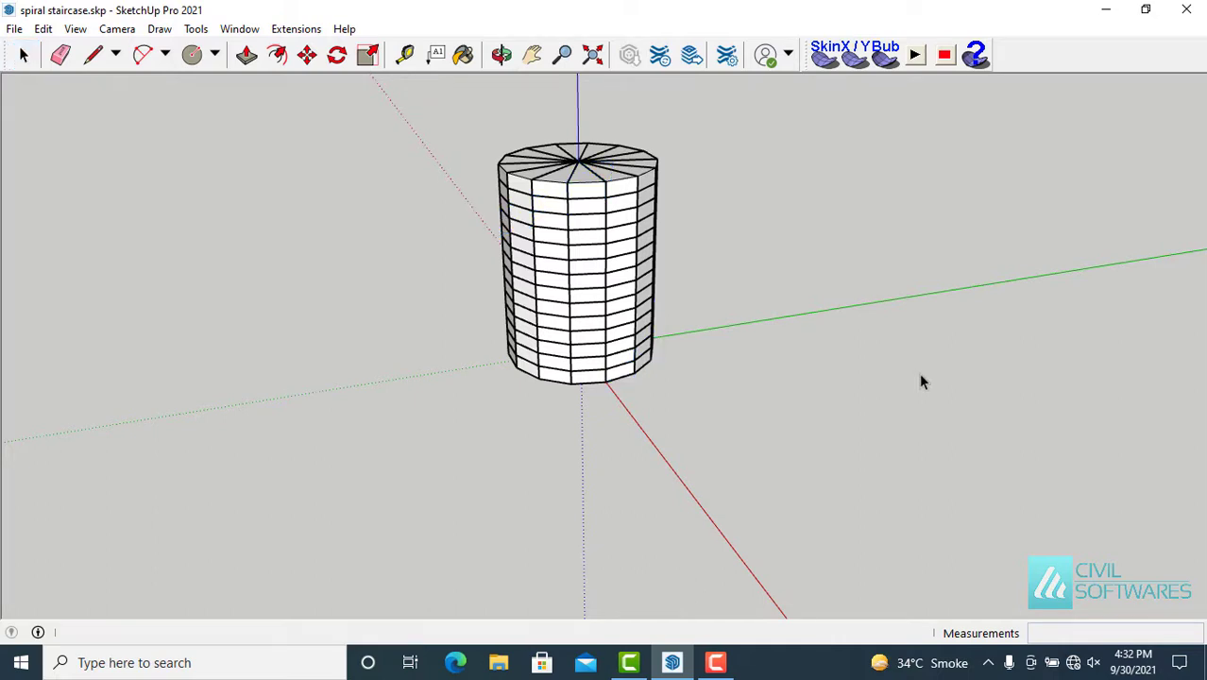
key("ctrl+v")
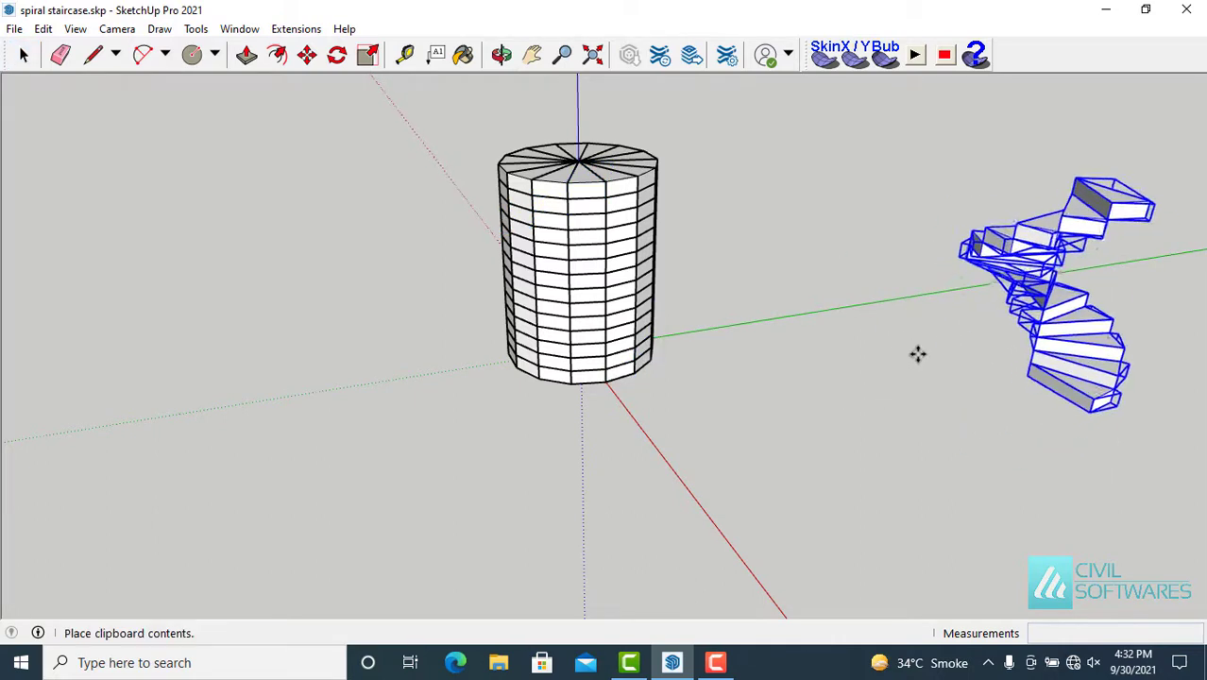
left_click(931, 375)
key("space")
middle_click_drag(874, 384, 1001, 370)
scroll(1001, 371, "up", 5)
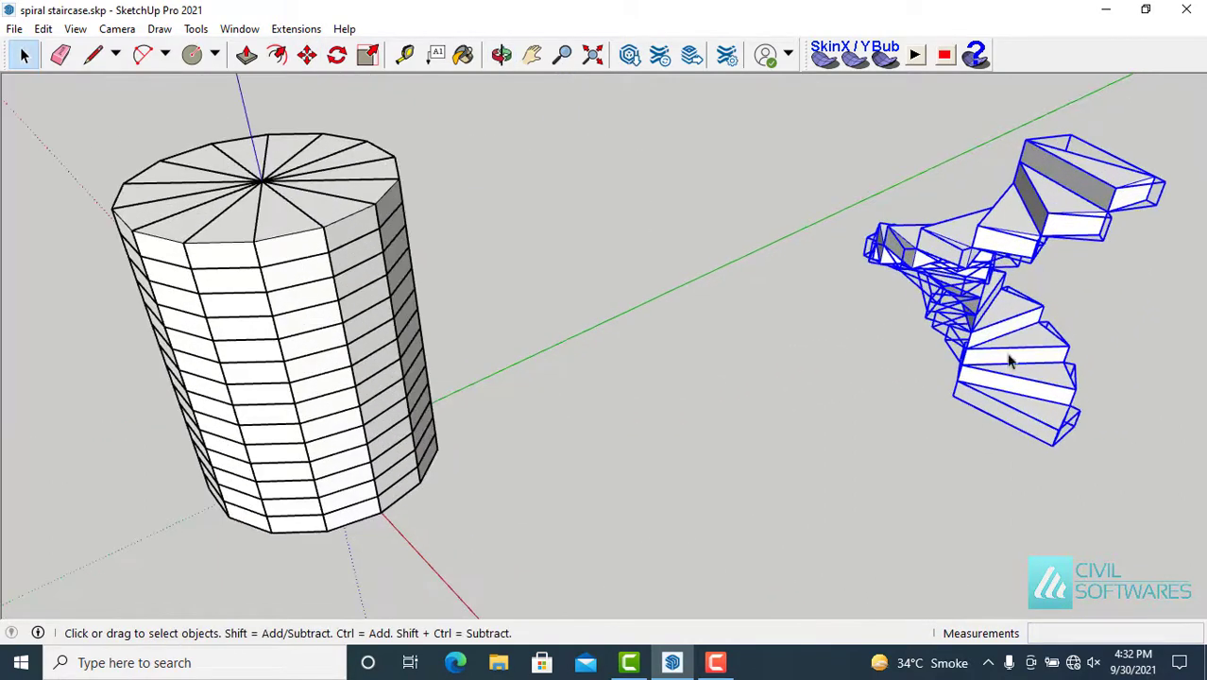
left_click(863, 453)
Draw a circle of 3" radius centred on the inner bottom corner of the pasted staircase's lowest step.
middle_click_drag(862, 453, 897, 350)
middle_click_drag(913, 126, 917, 75)
scroll(928, 343, "up", 3)
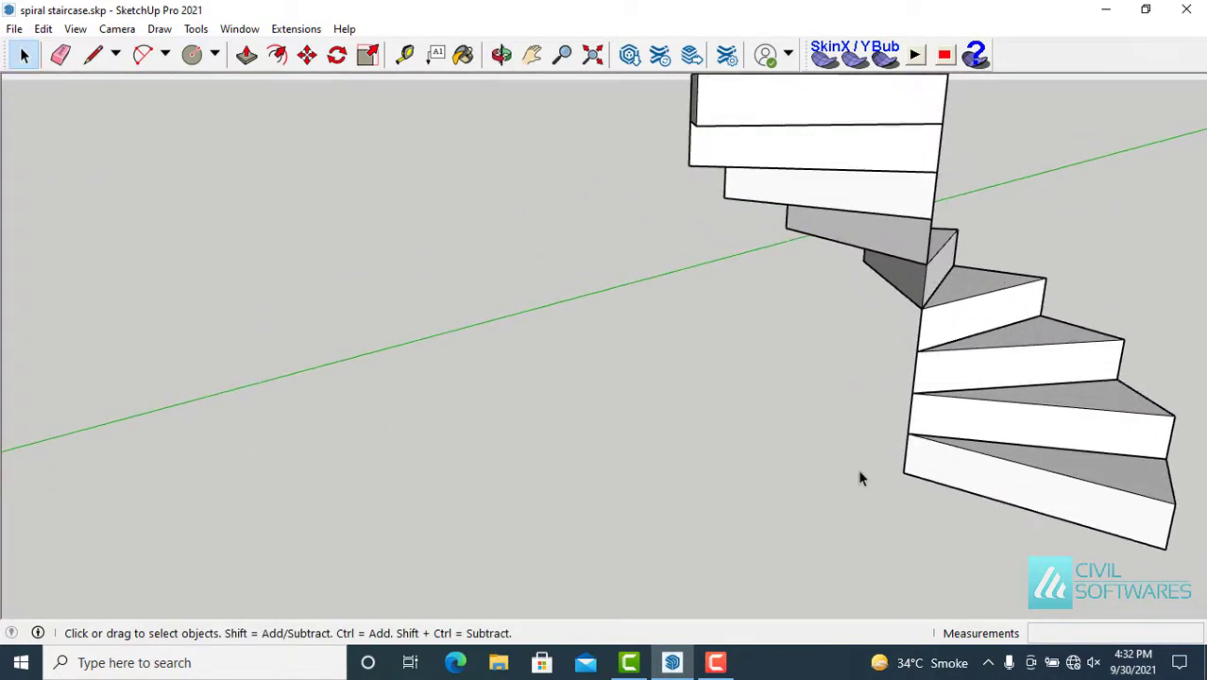
scroll(900, 491, "up", 4)
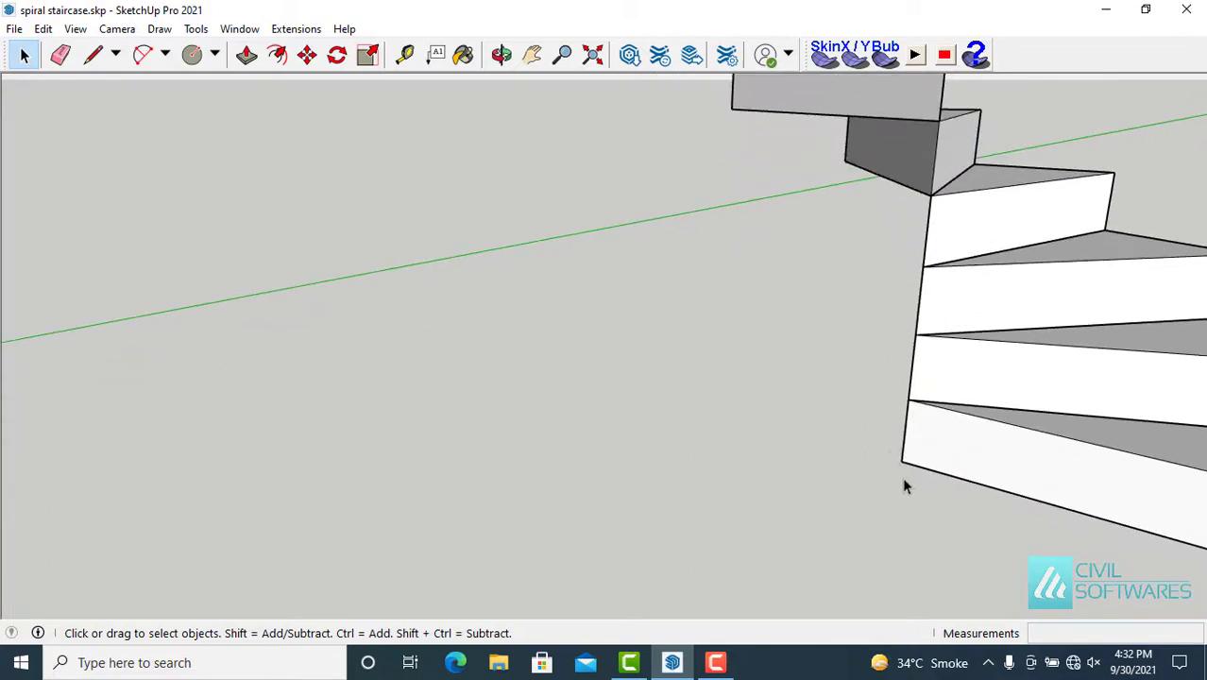
left_click(192, 54)
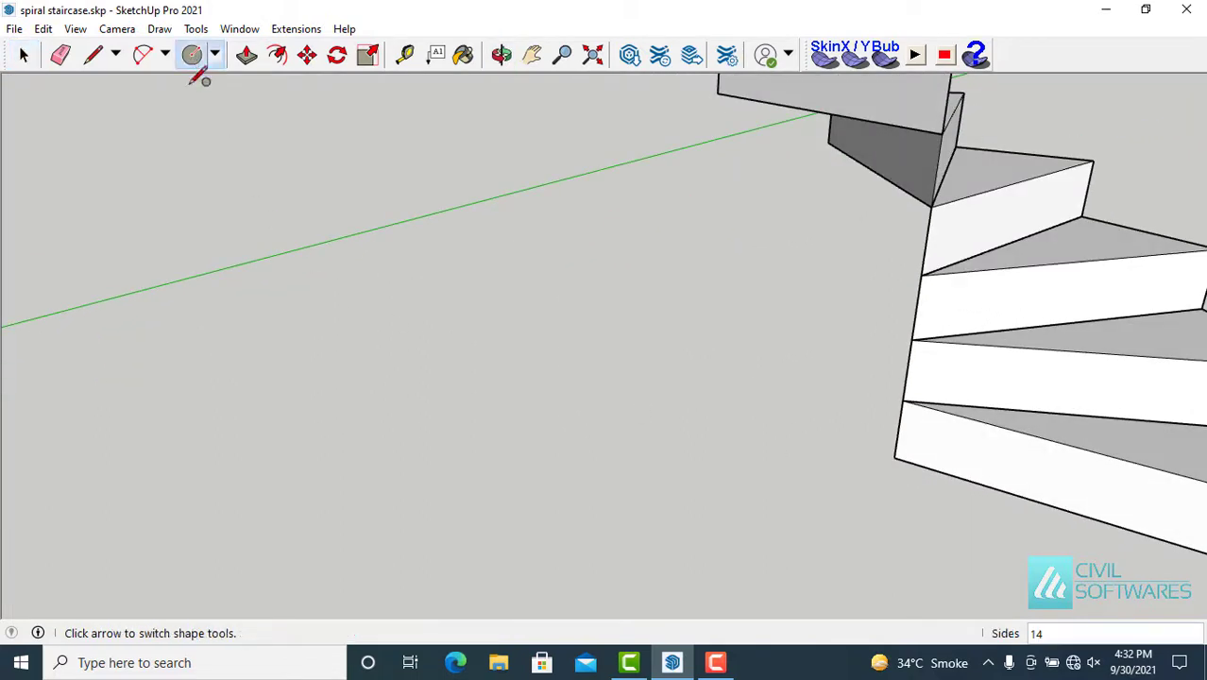
left_click(893, 457)
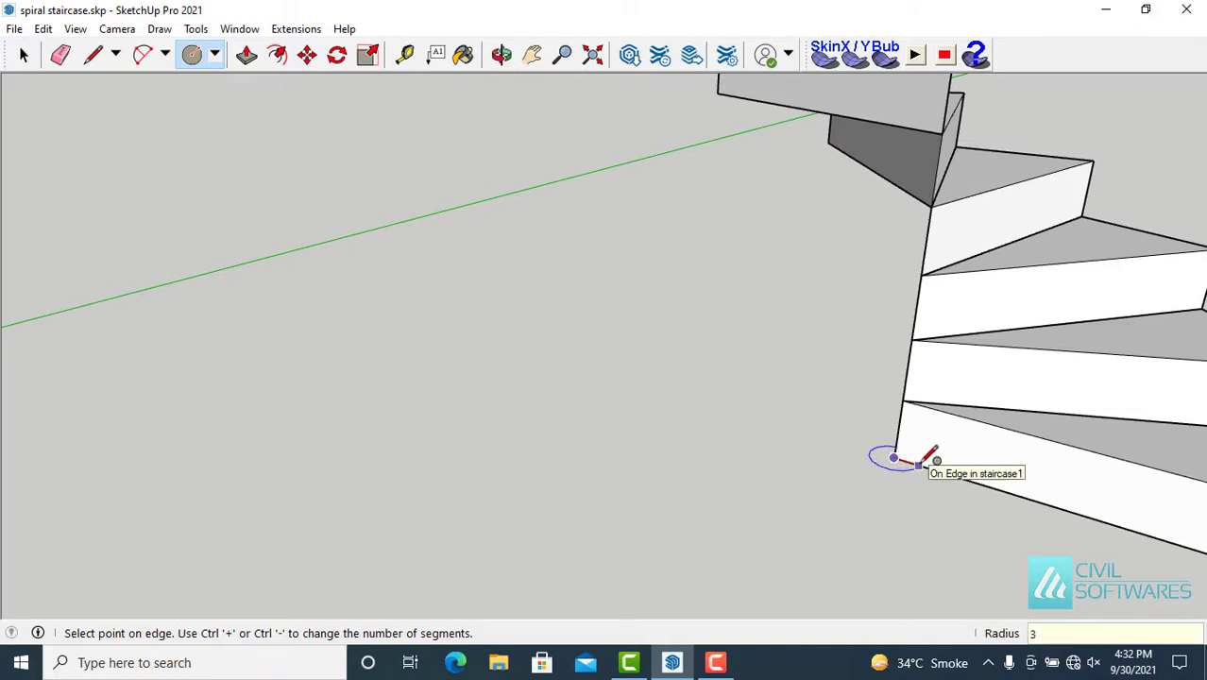
left_click(923, 463)
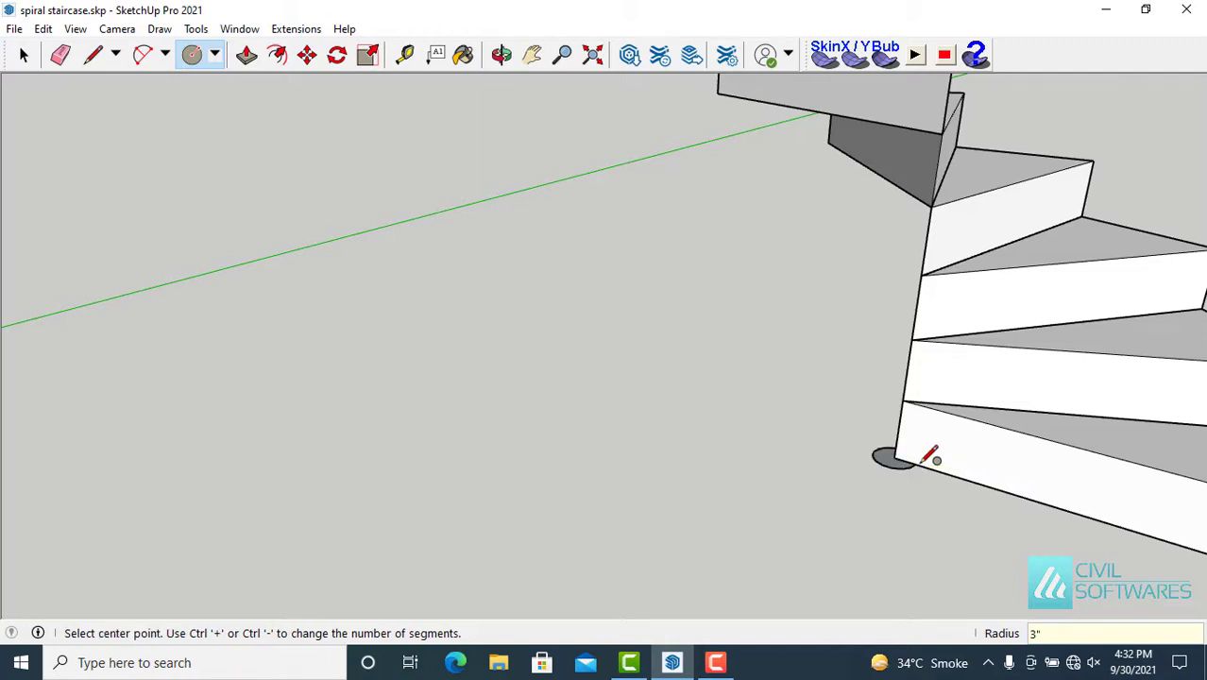
key("space")
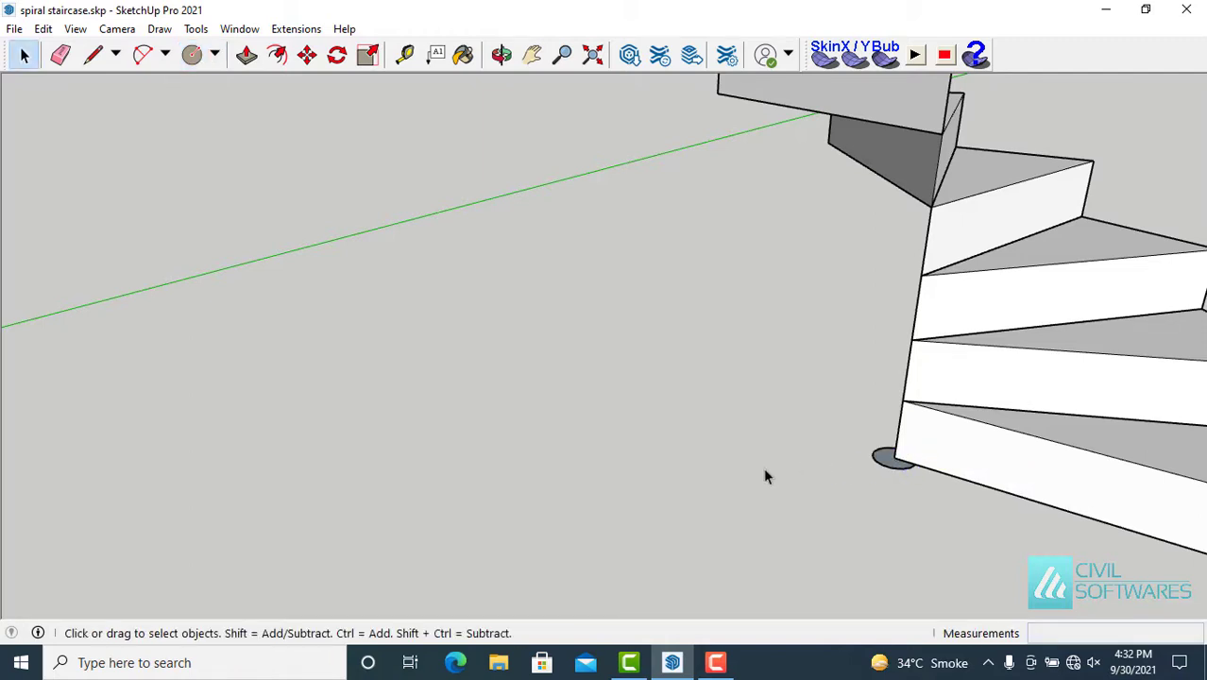
Extrude the circle upward with Push/Pull by about 11' 6" to form a central pole rising above the top step.
left_click(249, 55)
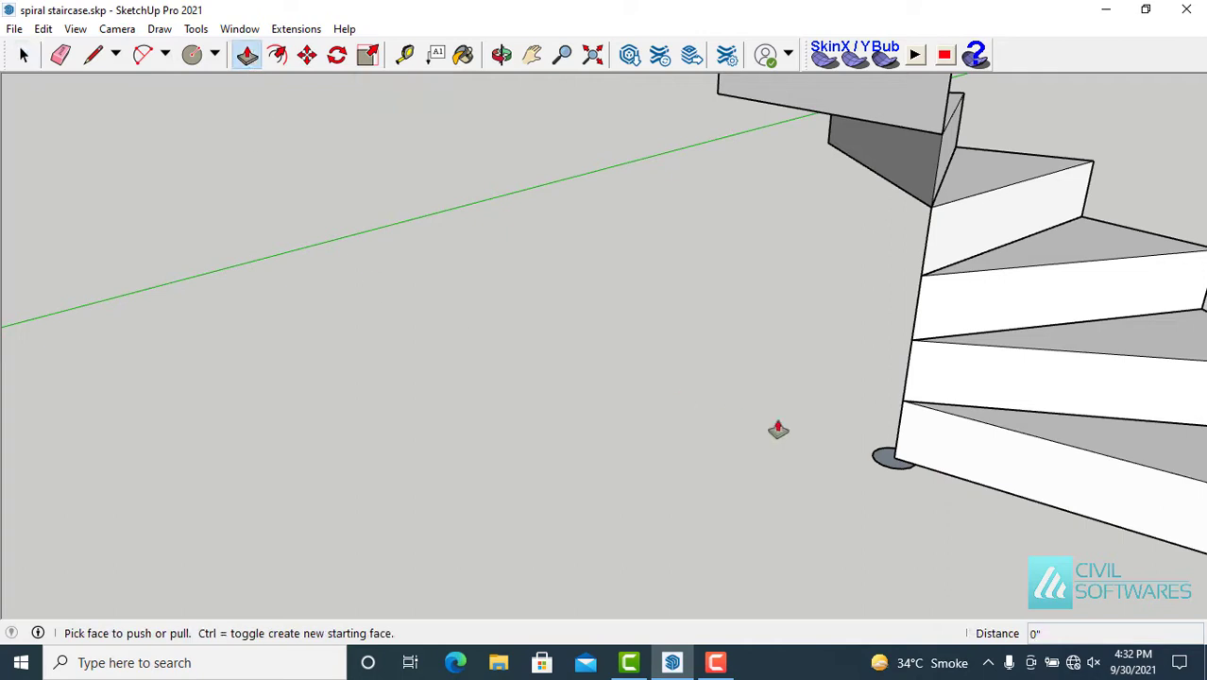
left_click(886, 456)
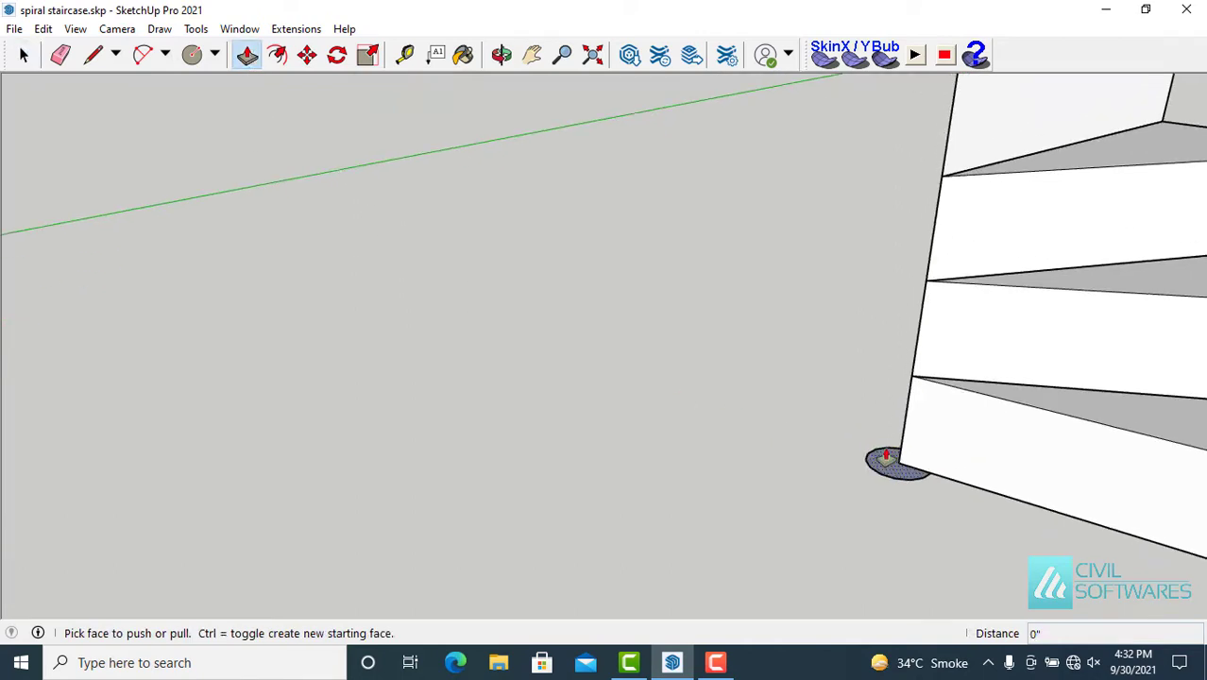
scroll(862, 337, "down", 5)
scroll(862, 336, "down", 3)
scroll(873, 187, "up", 3)
scroll(875, 186, "up", 3)
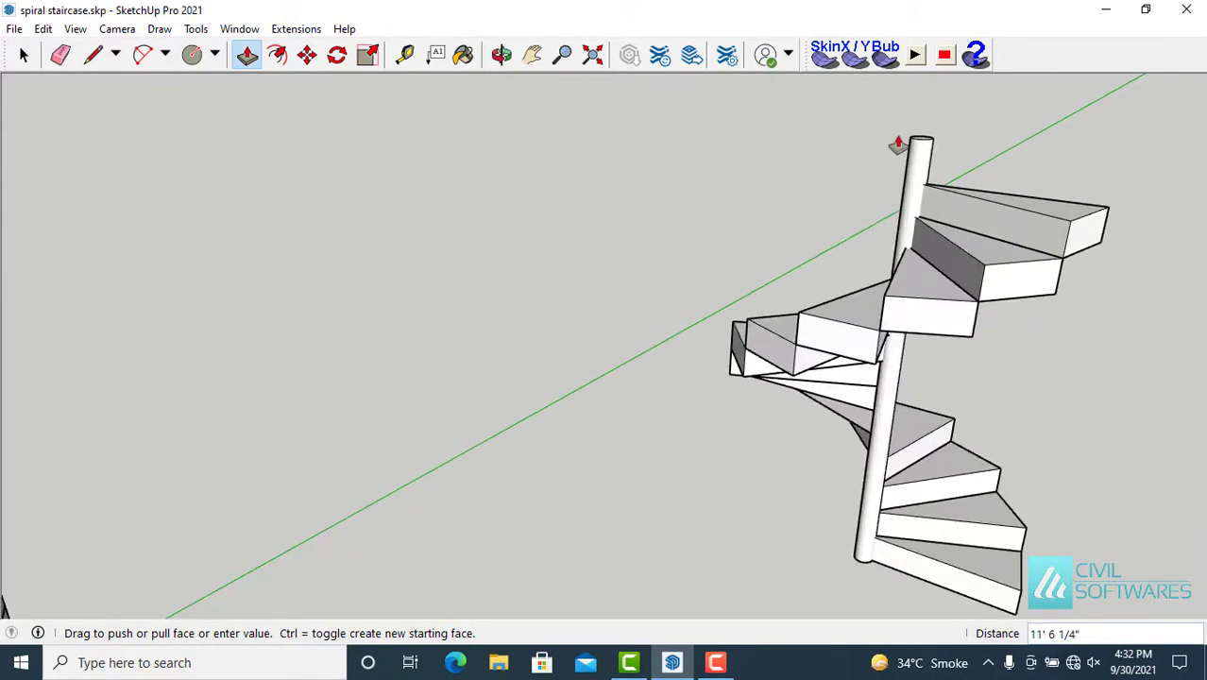
left_click(897, 144)
key("space")
Open the lowest step's component for editing and push its underside upward by 5" with Push/Pull.
mouse_move(686, 227)
middle_mouse_down()
mouse_move(655, 213)
mouse_move(843, 416)
mouse_move(1068, 351)
mouse_move(1048, 335)
mouse_move(948, 418)
middle_mouse_up()
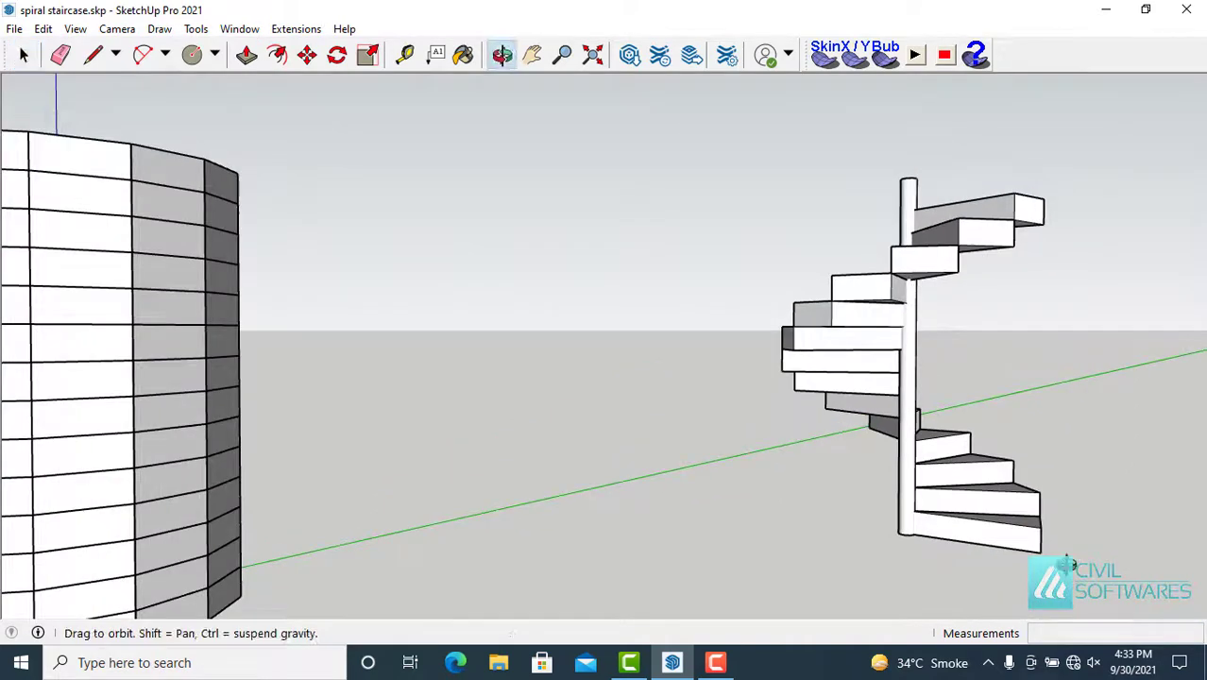
middle_click_drag(1069, 564, 1042, 559)
scroll(976, 521, "up", 3)
middle_click_drag(976, 521, 970, 541)
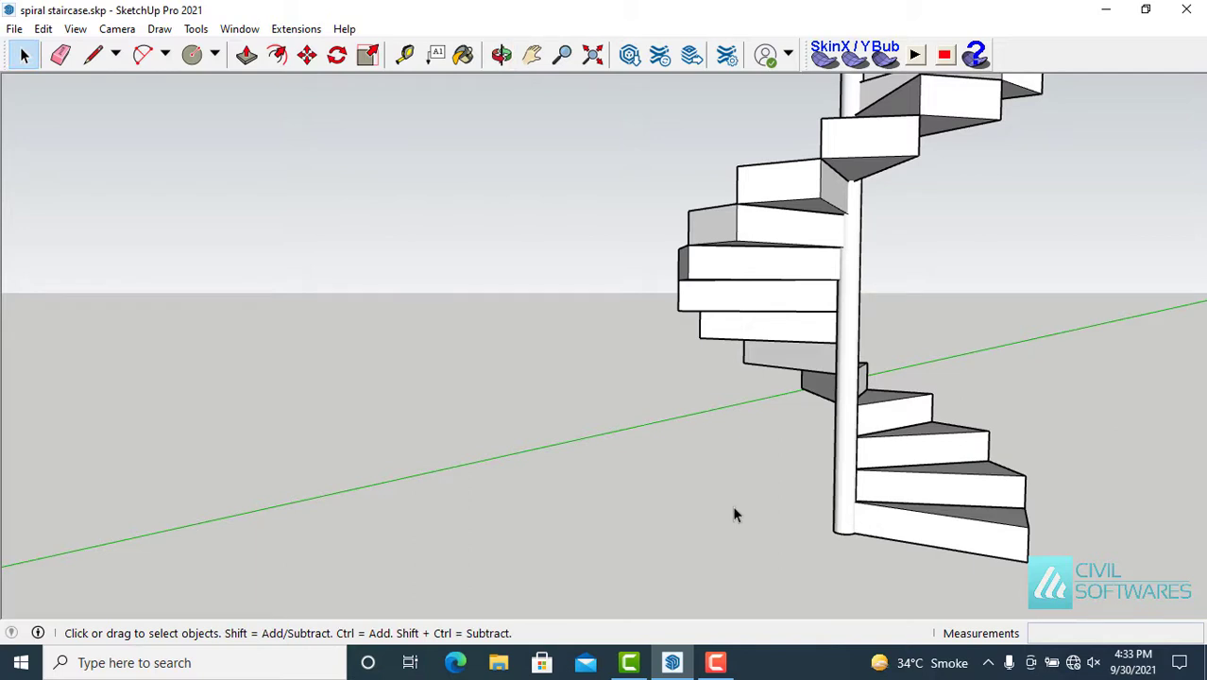
double_click(947, 540)
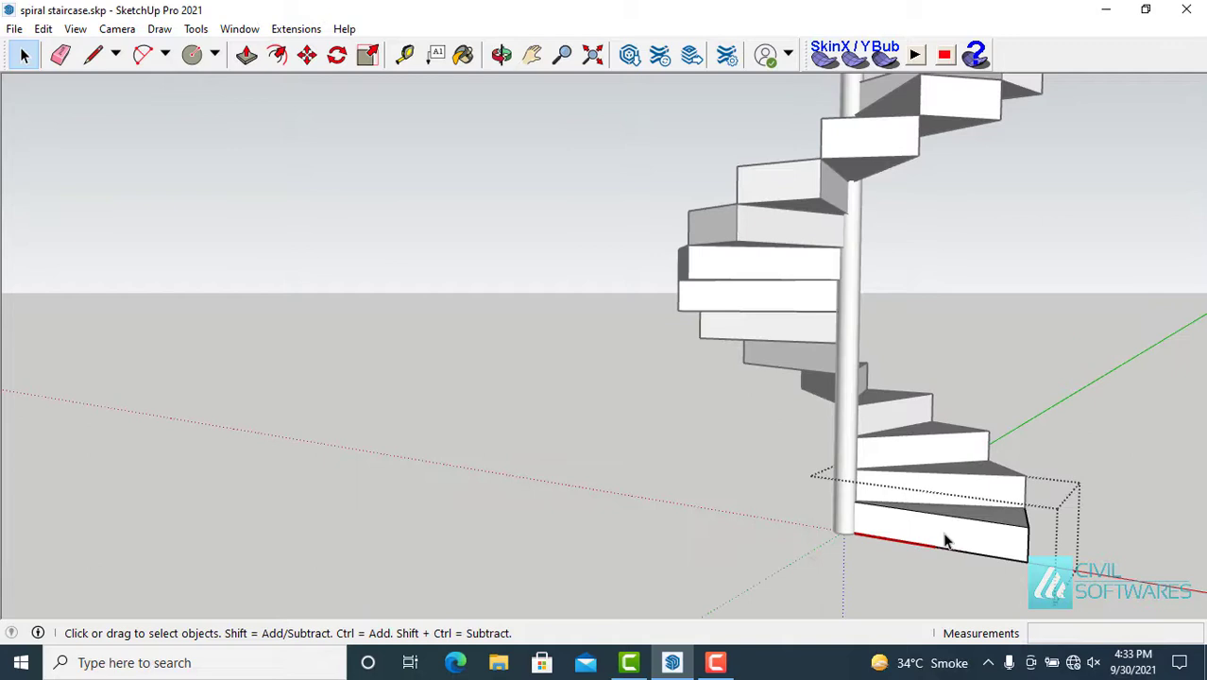
left_click(245, 56)
middle_click_drag(651, 395, 654, 201)
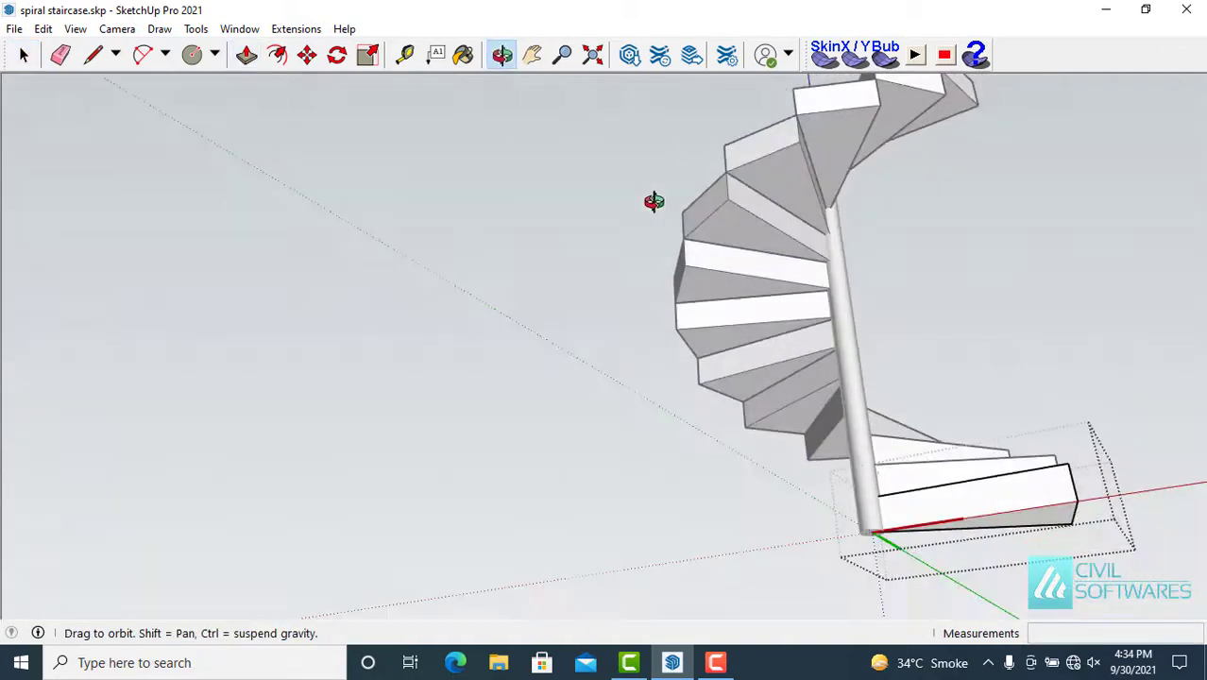
middle_click_drag(1074, 562, 978, 484)
scroll(1046, 522, "up", 2)
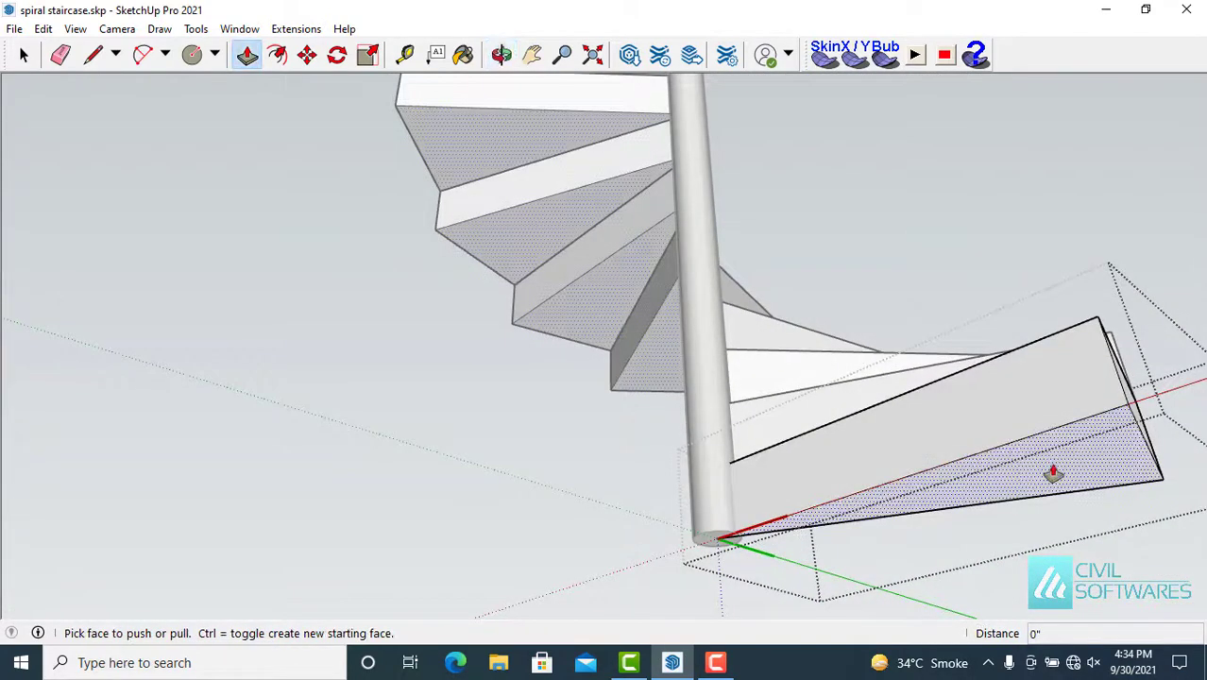
left_click_drag(1053, 473, 1038, 436)
type("5")
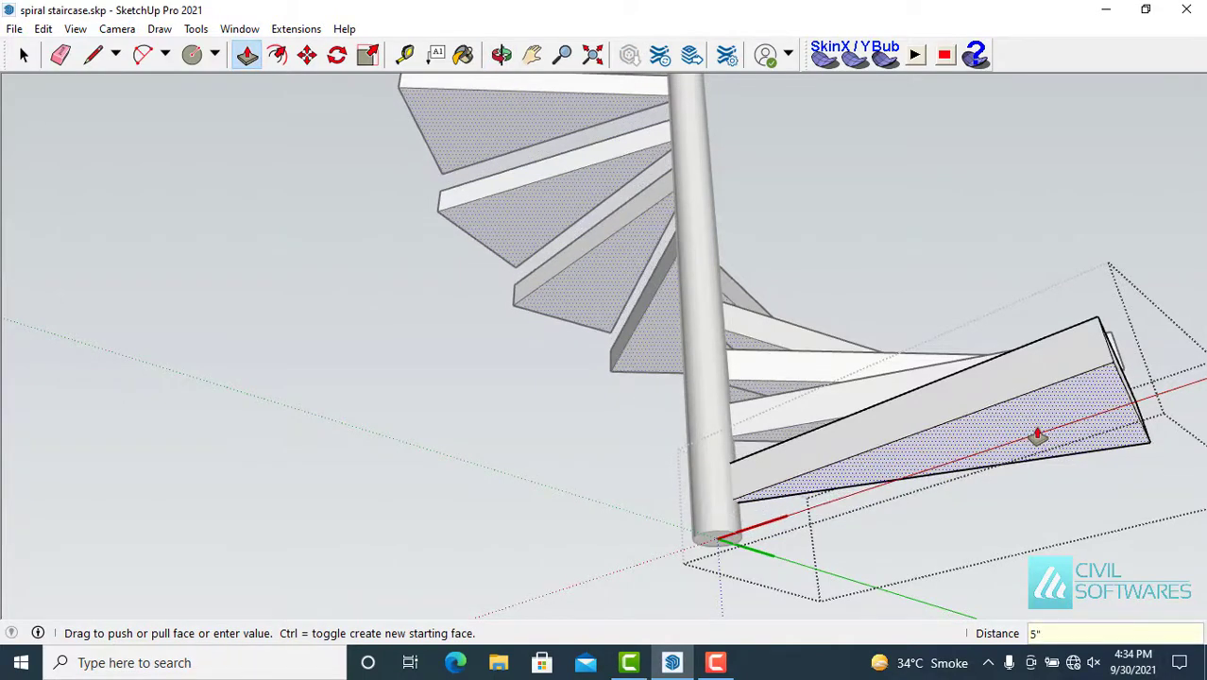
type("5")
key("Return")
key("space")
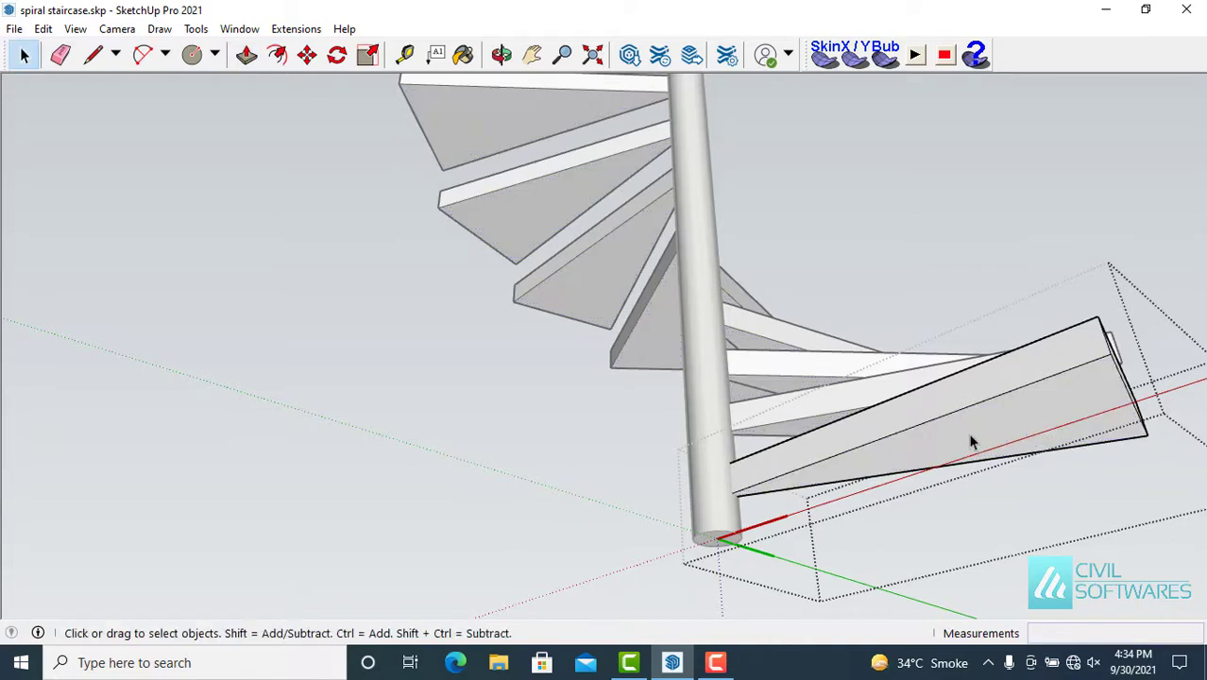
Offset the edges of the step's outer end face inward by 1" inside the open component.
middle_click_drag(964, 430, 957, 567)
middle_click_drag(855, 323, 846, 483)
middle_click_drag(785, 283, 453, 272)
middle_click_drag(721, 264, 564, 220)
scroll(382, 472, "up", 3)
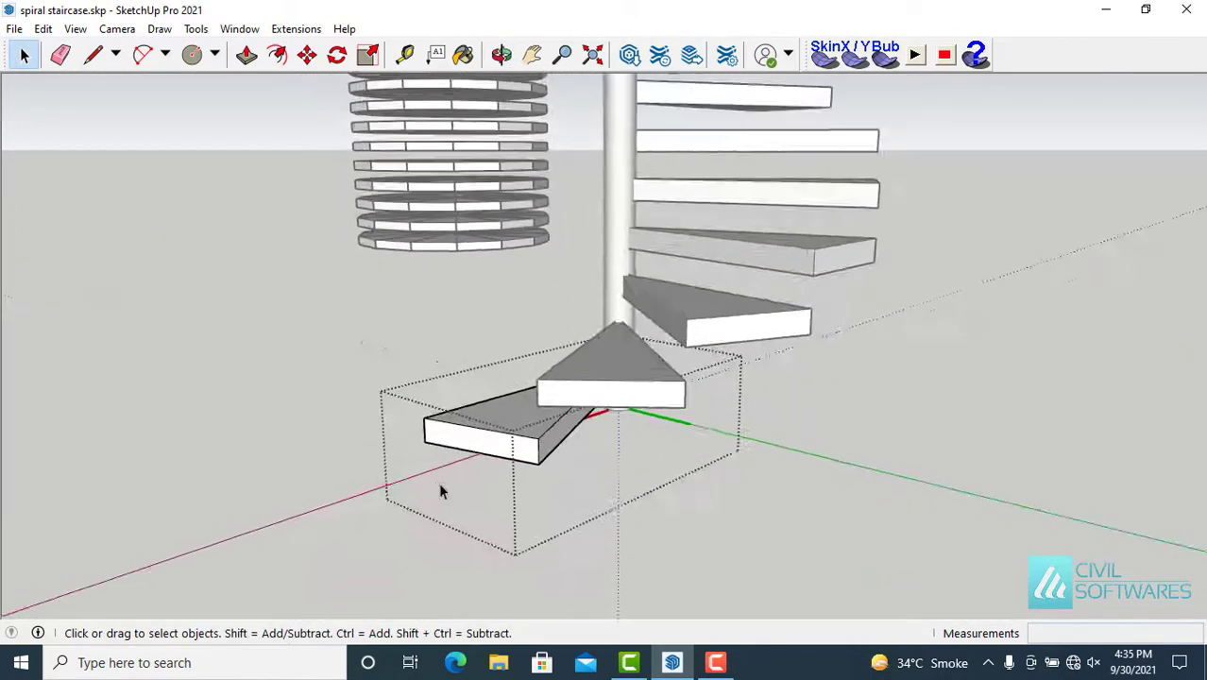
middle_click_drag(447, 491, 395, 404)
scroll(529, 490, "up", 3)
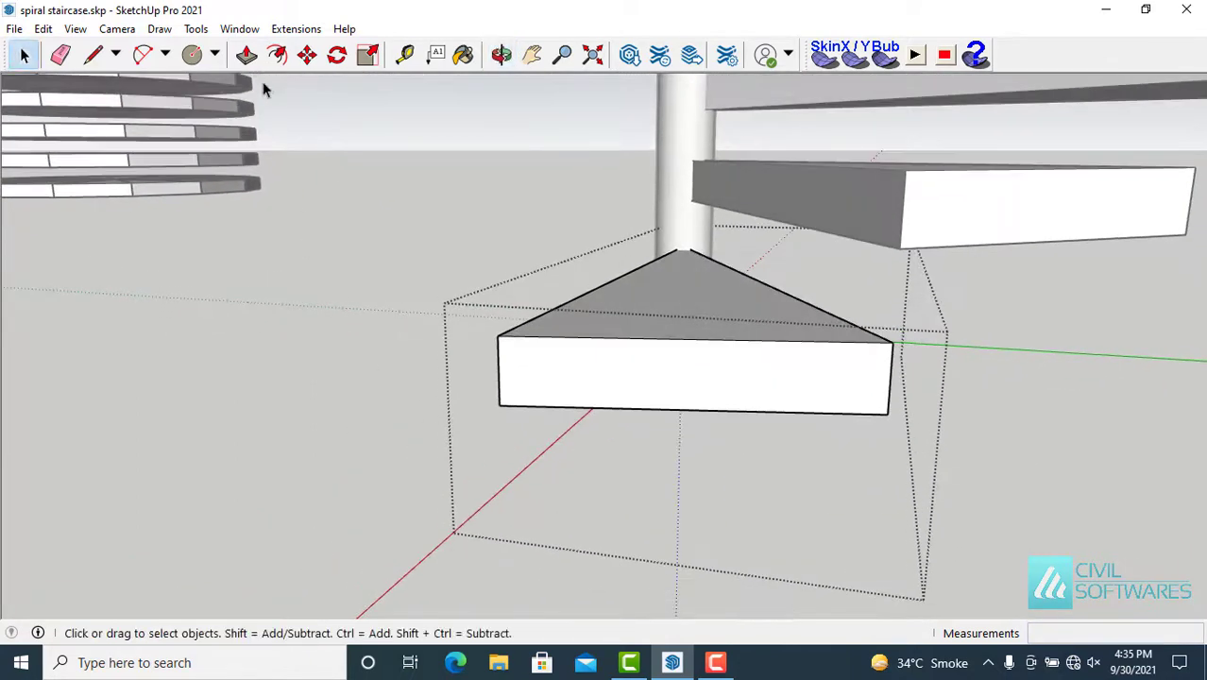
left_click(276, 54)
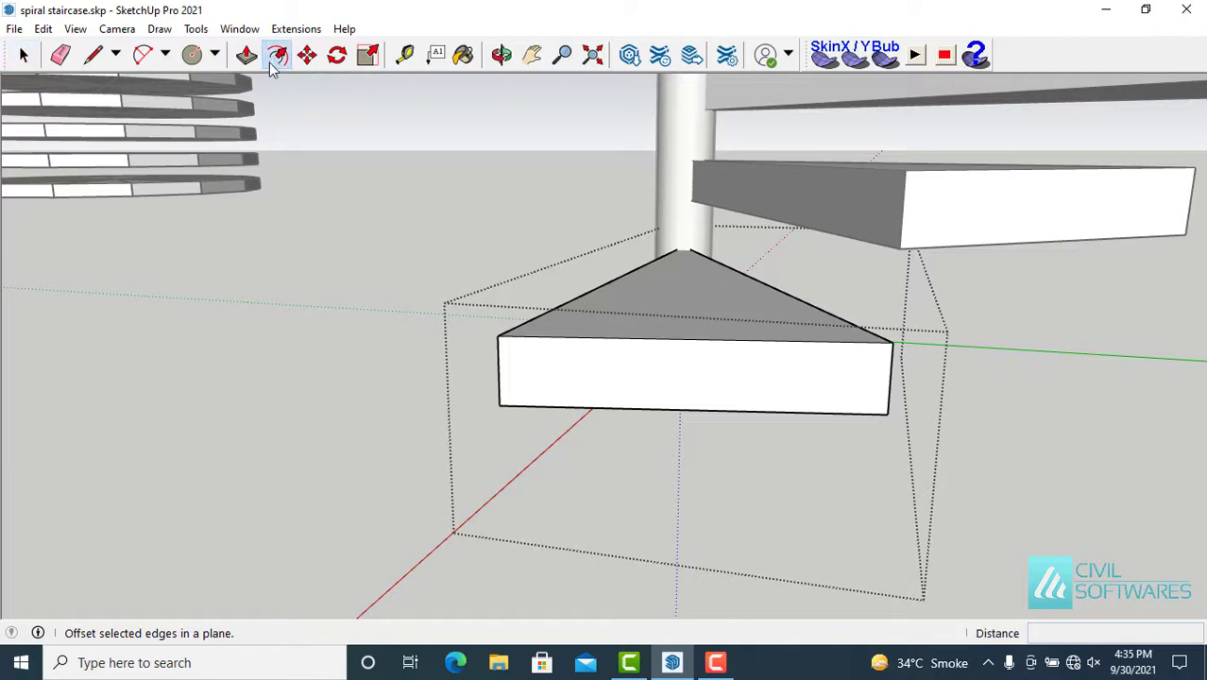
left_click(533, 389)
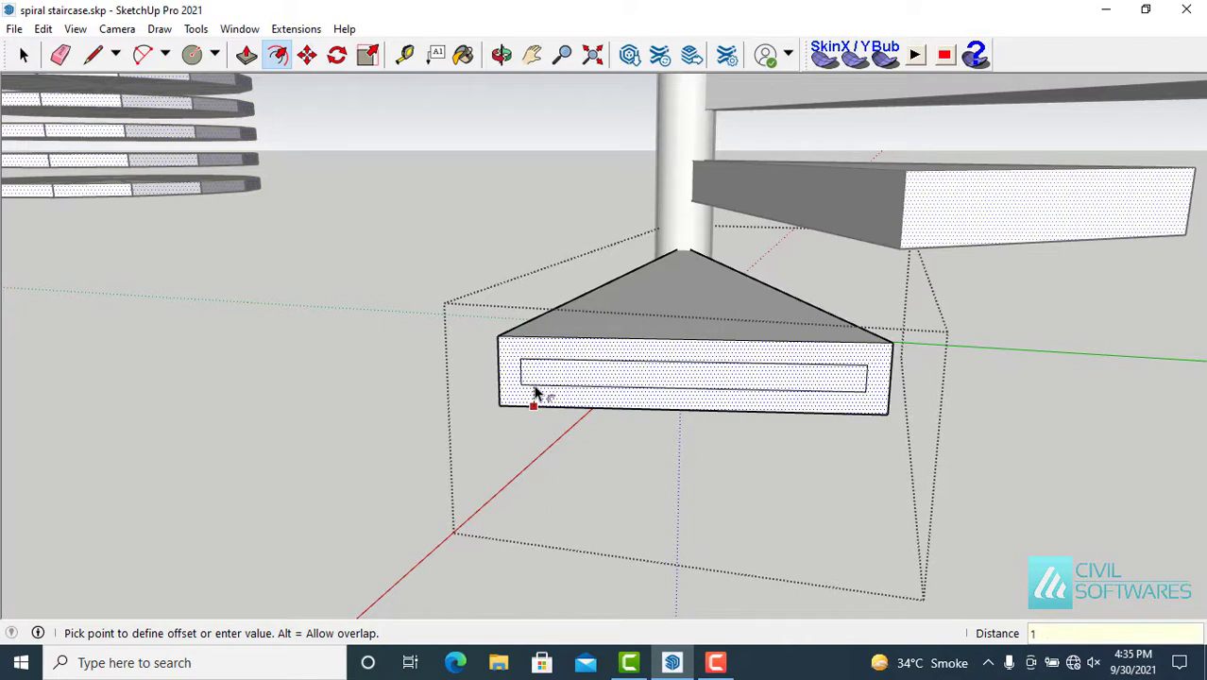
left_click(535, 392)
key("space")
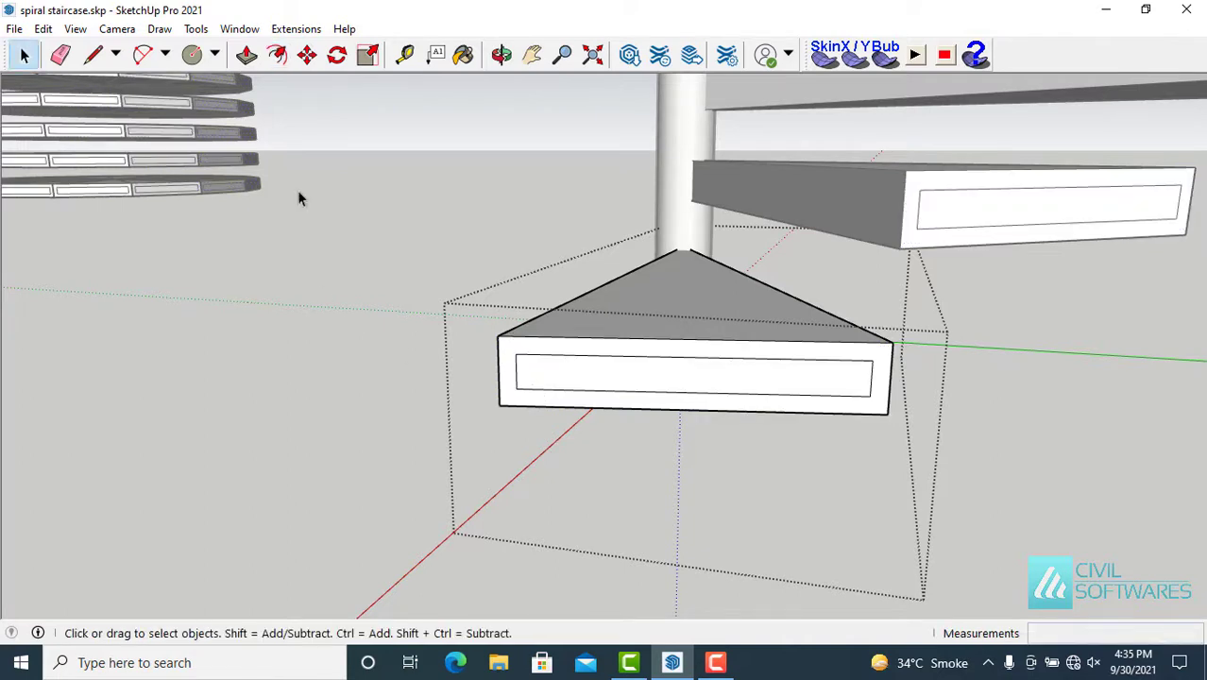
Extrude the inset rectangle on the step's end face outward by 1" and leave component editing.
left_click(246, 55)
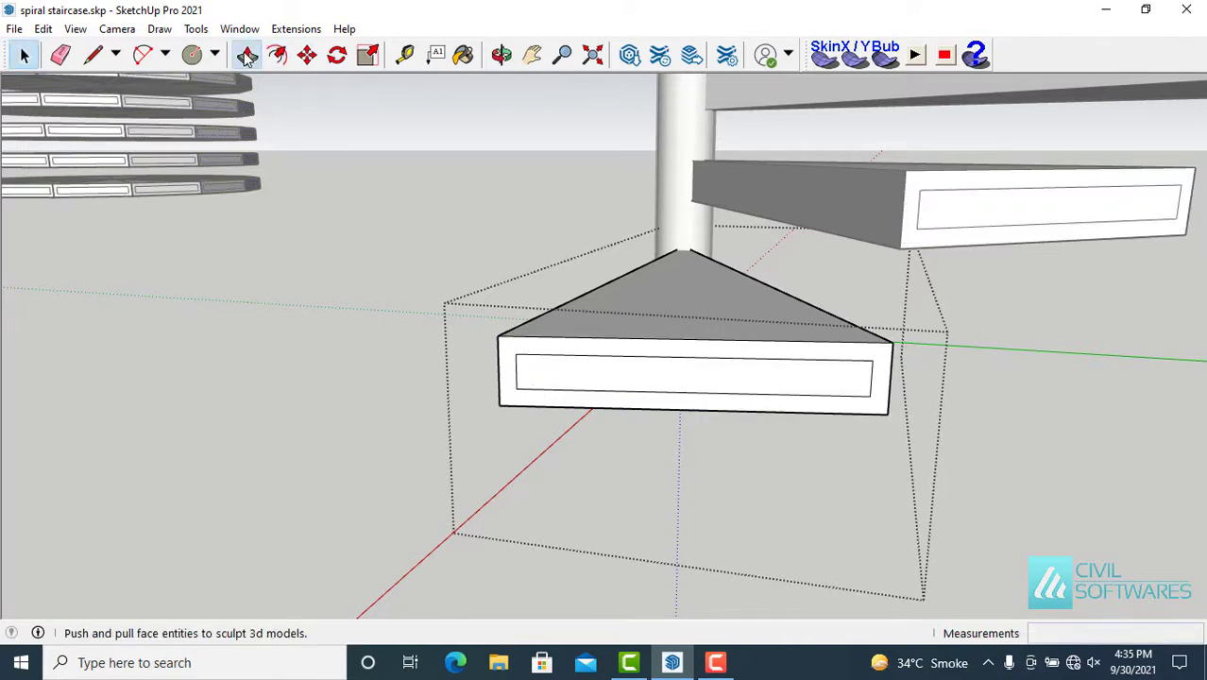
left_click(566, 380)
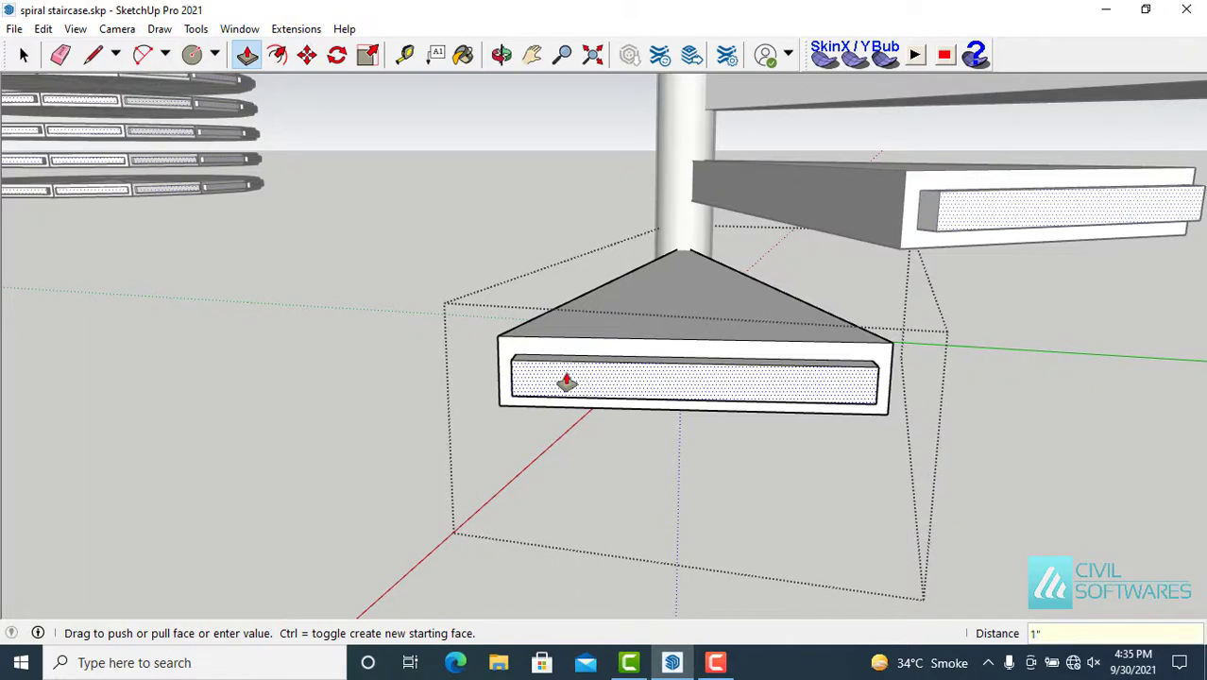
left_click(567, 380)
key("space")
scroll(349, 342, "down", 2)
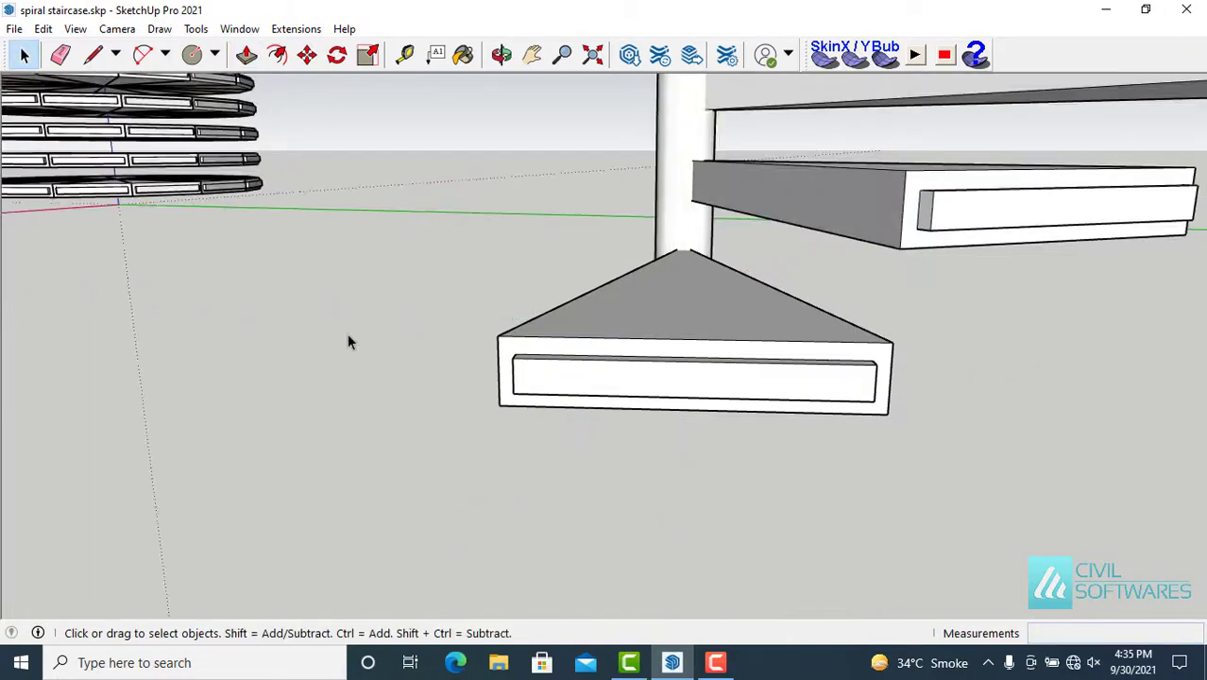
middle_click_drag(345, 340, 548, 437)
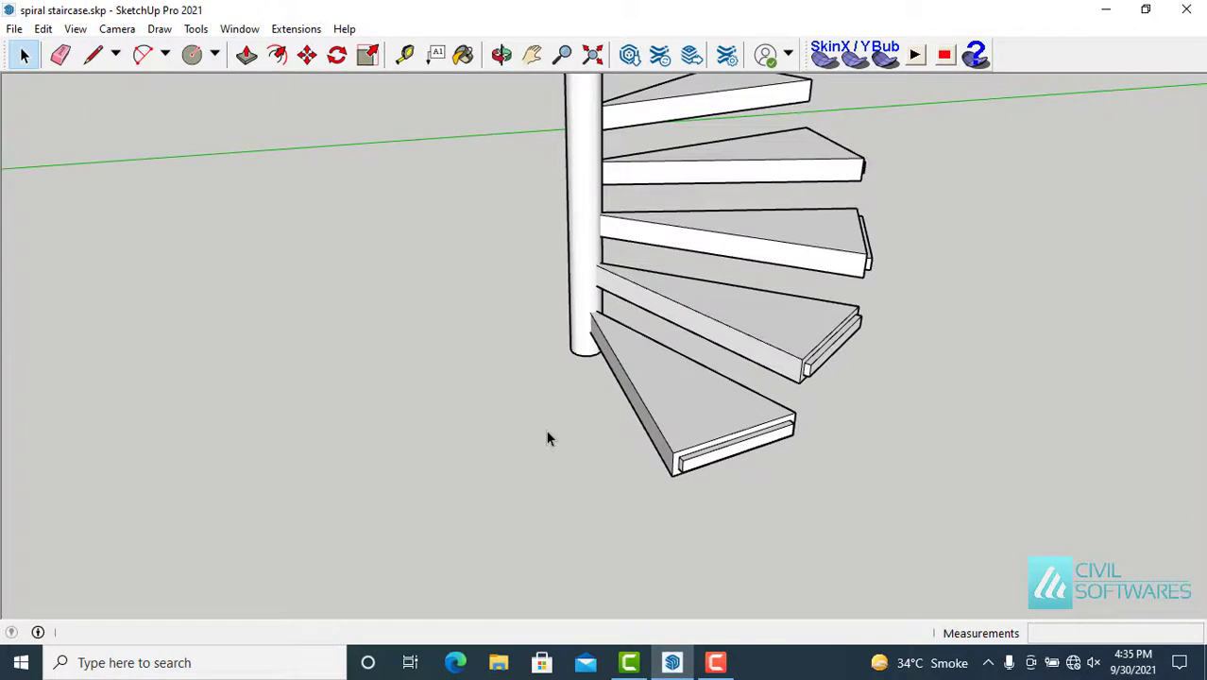
scroll(548, 438, "down", 3)
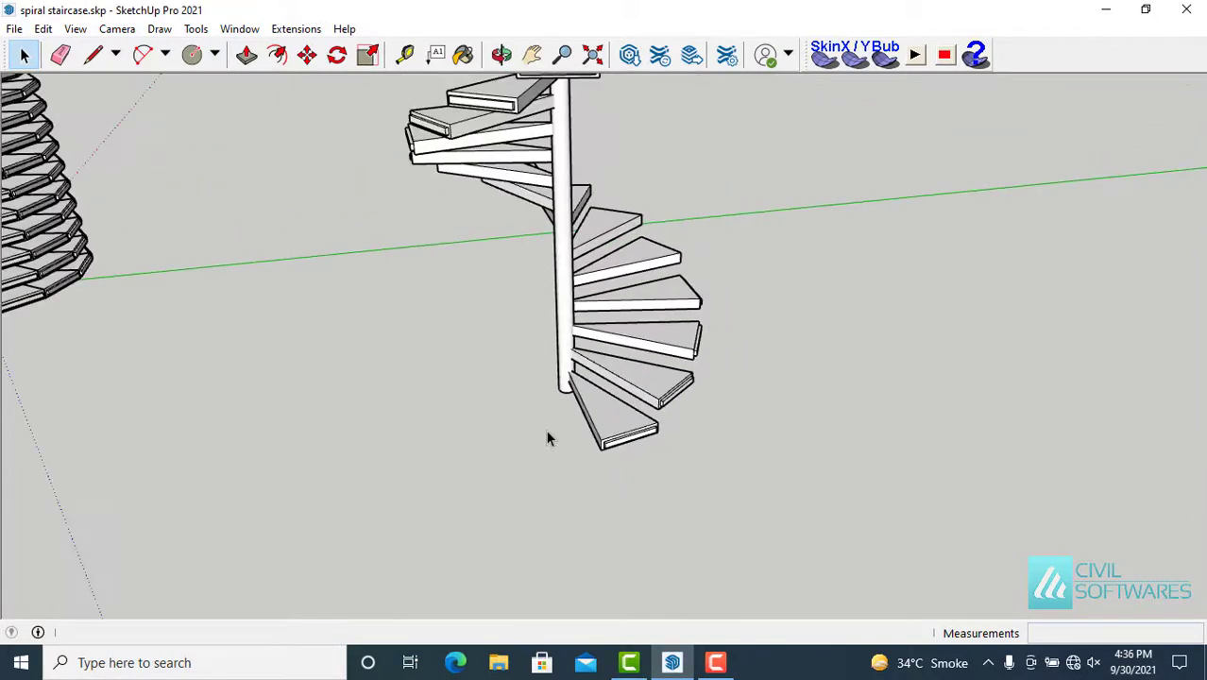
middle_click_drag(506, 307, 621, 202)
scroll(569, 269, "down", 3)
scroll(550, 154, "up", 5)
scroll(895, 531, "down", 1)
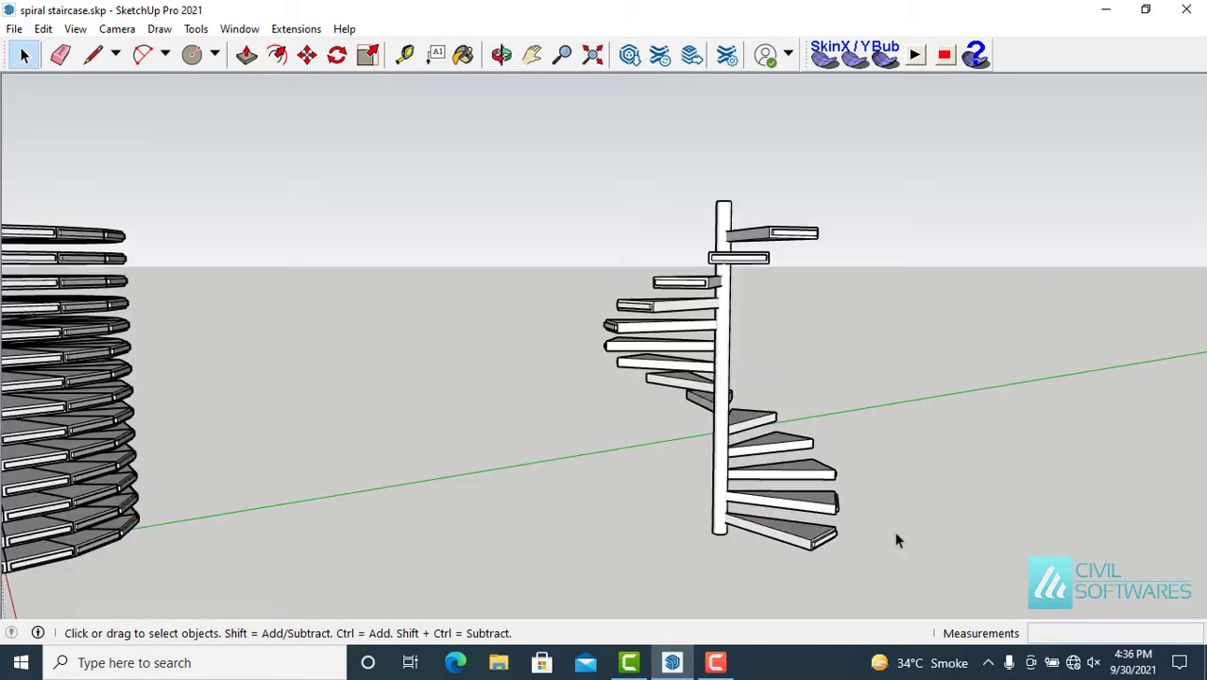